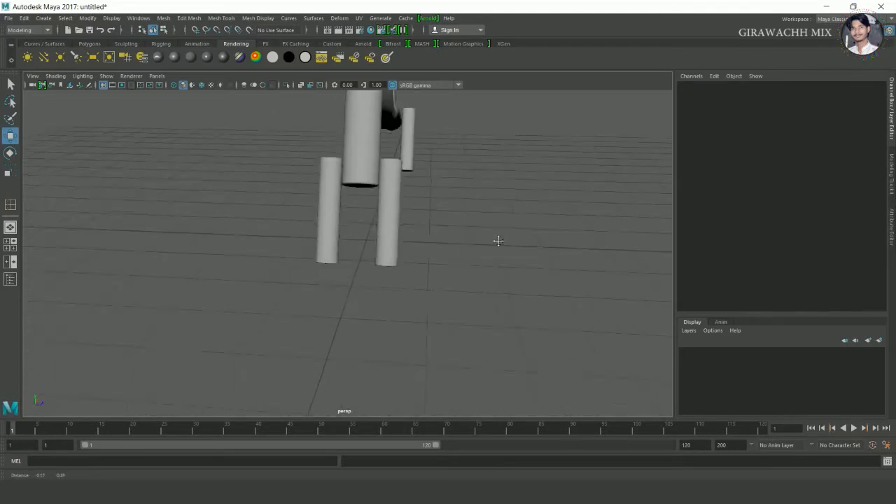
Duplicate one of the front fork tubes and set the copy's Rotate X to -90.
{"action": "left_click", "coordinate": [409, 224]}
{"action": "key", "text": "ctrl+d"}
{"action": "key", "text": "e"}
{"action": "left_click_drag", "start_coordinate": [447, 213], "coordinate": [458, 232]}
{"action": "key", "text": "ctrl+z"}
{"action": "key", "text": "space"}
{"action": "key", "text": "space"}
{"action": "left_click_drag", "start_coordinate": [325, 331], "coordinate": [344, 409]}
{"action": "left_click", "coordinate": [872, 115]}
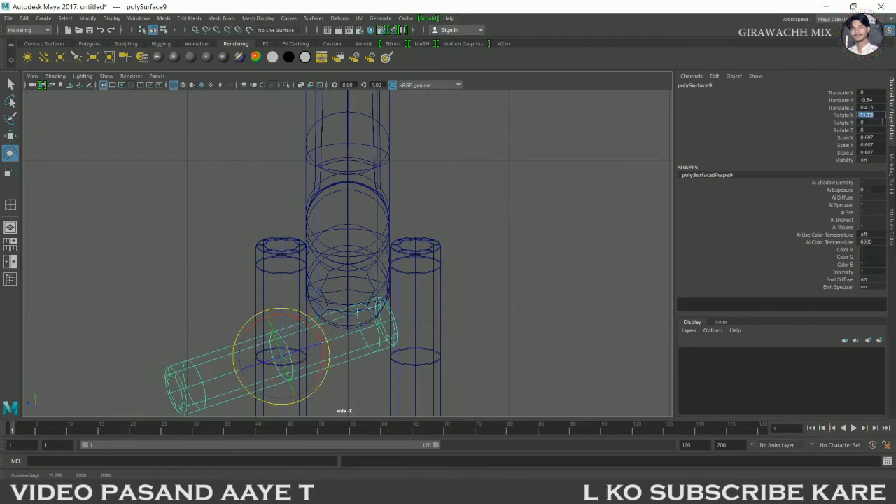
{"action": "type", "text": "-90"}
{"action": "key", "text": "Return"}
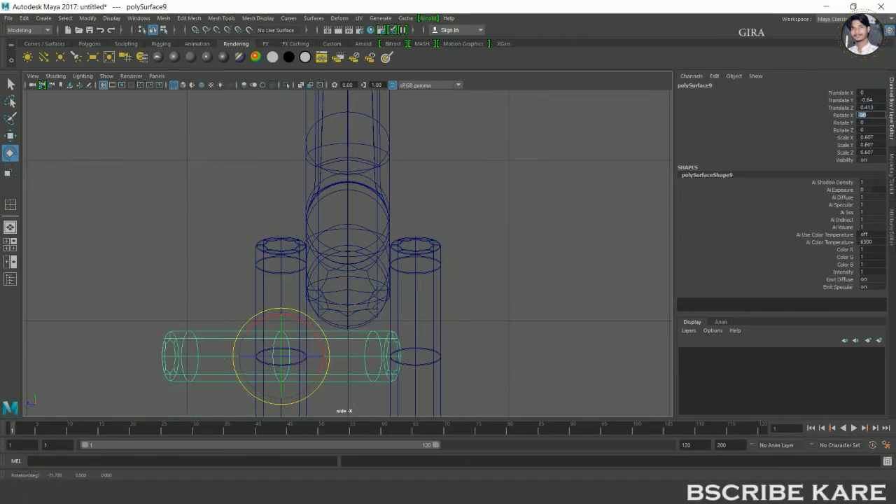
Try turning the duplicated fork tube about 22 degrees on Y, and delete it.
{"action": "key", "text": "w"}
{"action": "key", "text": "space"}
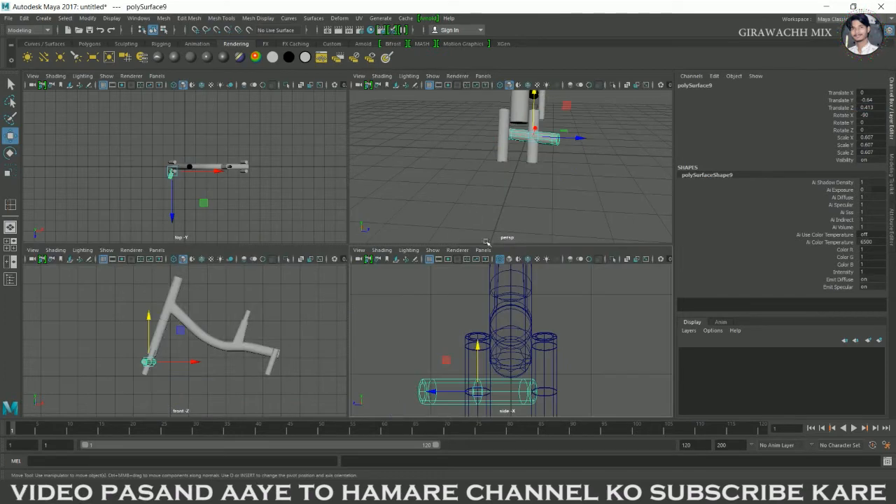
{"action": "key", "text": "space"}
{"action": "left_click_drag", "start_coordinate": [524, 224], "coordinate": [442, 256], "text": "alt"}
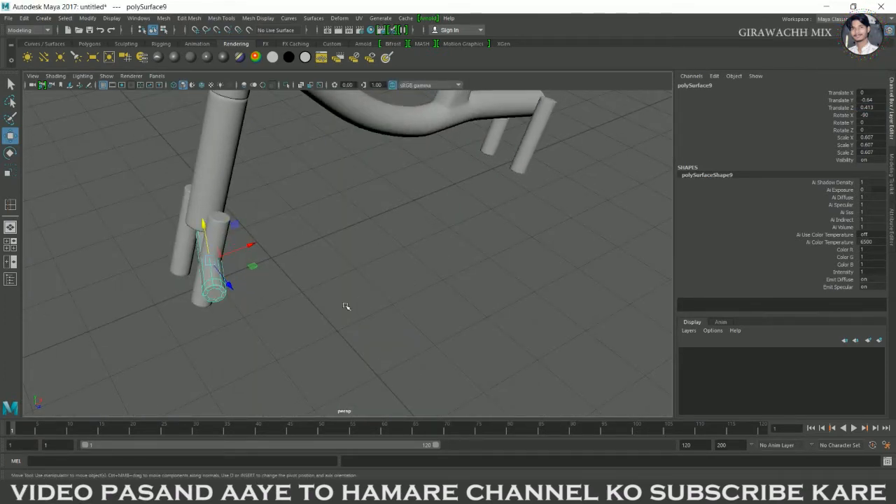
{"action": "key", "text": "e"}
{"action": "key", "text": "f"}
{"action": "left_click_drag", "start_coordinate": [306, 340], "coordinate": [368, 330], "text": "alt"}
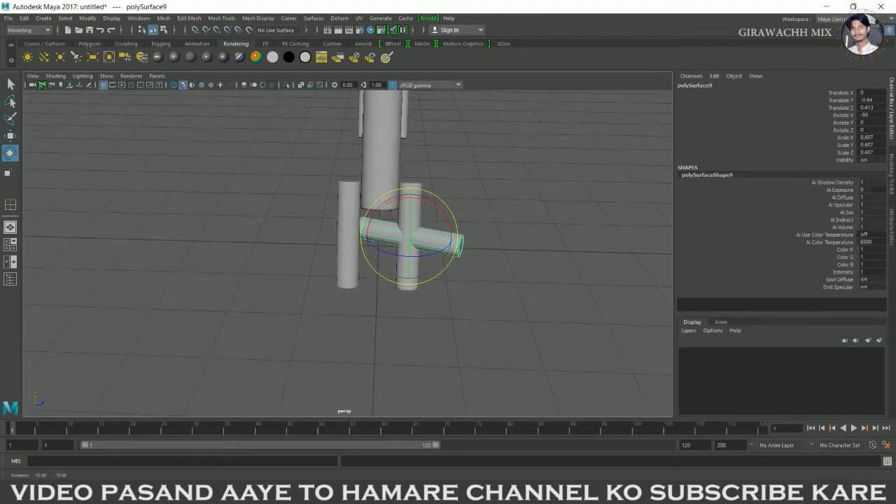
{"action": "left_click_drag", "start_coordinate": [410, 258], "coordinate": [430, 261]}
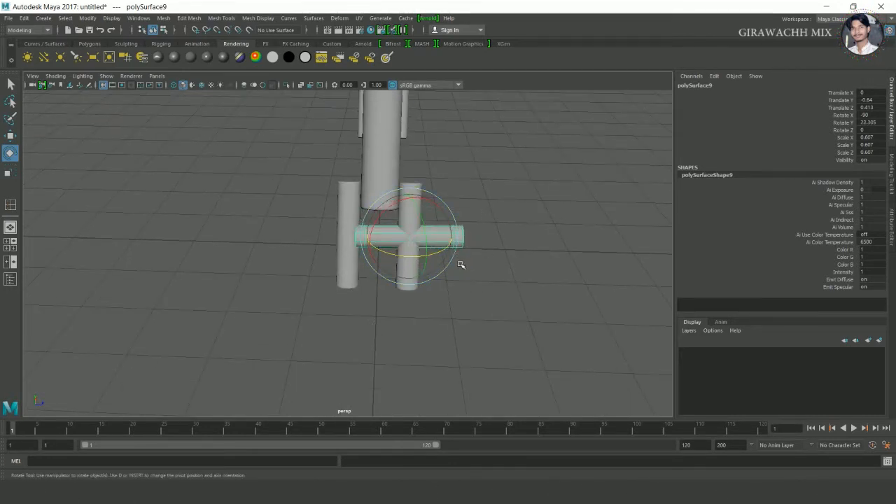
{"action": "key", "text": "Delete"}
Draw a thin polygon cylinder on the grid beside the frame, about 0.12 in radius and 1.1 high.
{"action": "left_click_drag", "start_coordinate": [510, 299], "coordinate": [407, 306], "text": "alt"}
{"action": "right_click_drag", "start_coordinate": [408, 285], "coordinate": [335, 291], "text": "shift"}
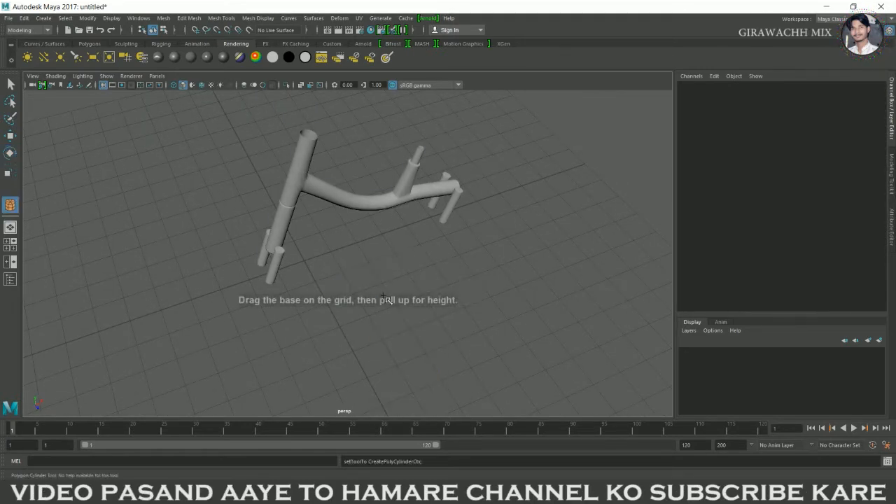
{"action": "left_click_drag", "start_coordinate": [385, 299], "coordinate": [384, 298]}
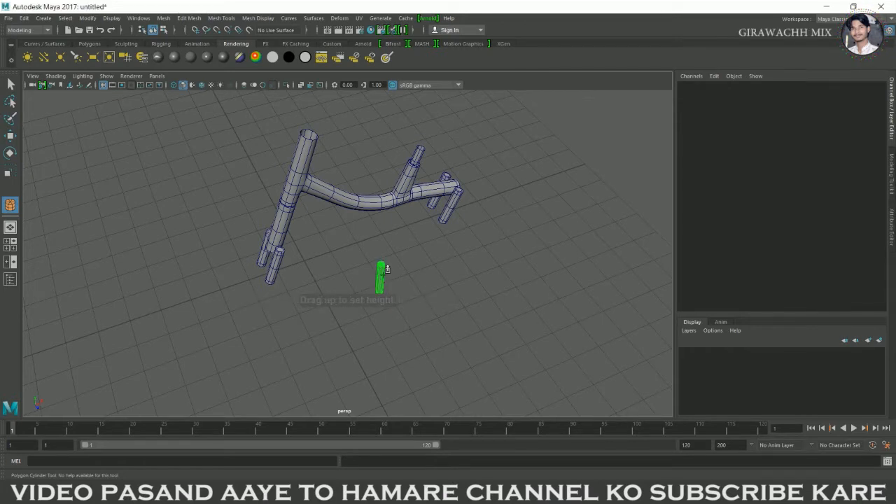
{"action": "left_click", "coordinate": [387, 269]}
Set the new cylinder's Subdivisions Axis to 8 and Subdivisions Caps to 0, and deselect it.
{"action": "key", "text": "e"}
{"action": "left_click_drag", "start_coordinate": [378, 280], "coordinate": [393, 300], "text": "alt"}
{"action": "scroll", "coordinate": [775, 255], "scroll_direction": "down", "scroll_amount": 3}
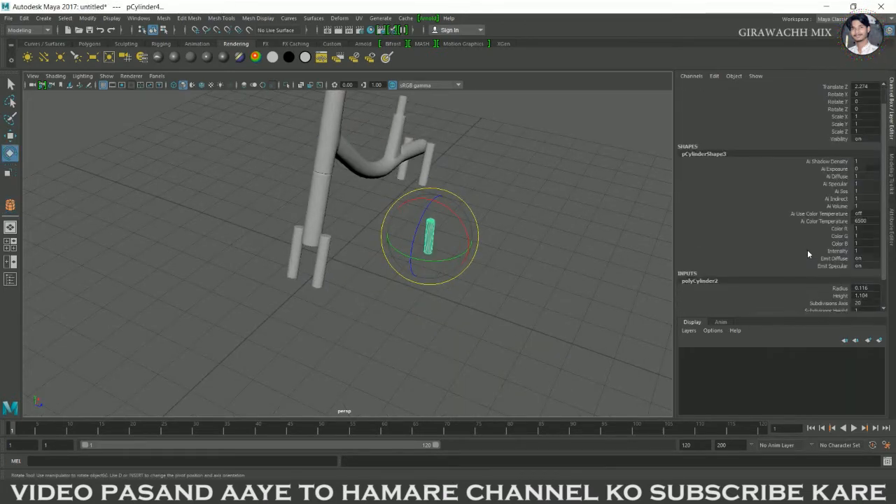
{"action": "double_click", "coordinate": [858, 271]}
{"action": "type", "text": "8"}
{"action": "key", "text": "Return"}
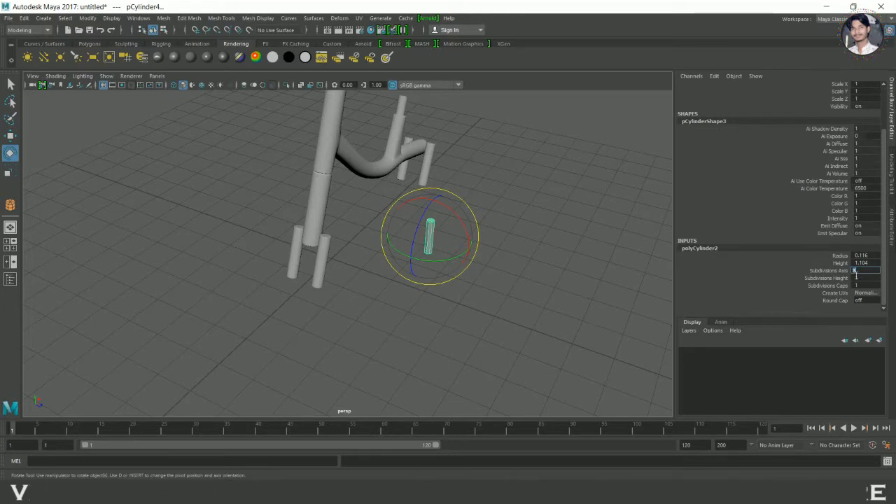
{"action": "double_click", "coordinate": [867, 286]}
{"action": "type", "text": "0"}
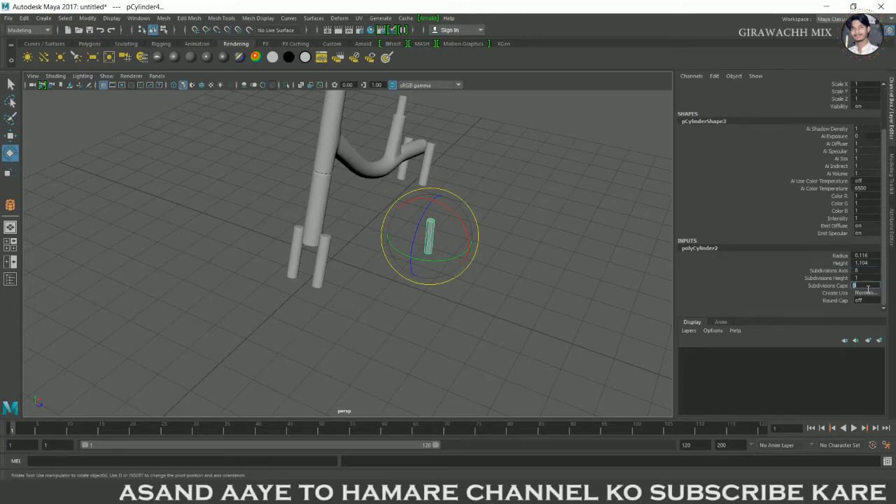
{"action": "right_click", "coordinate": [428, 228]}
{"action": "left_click", "coordinate": [489, 234]}
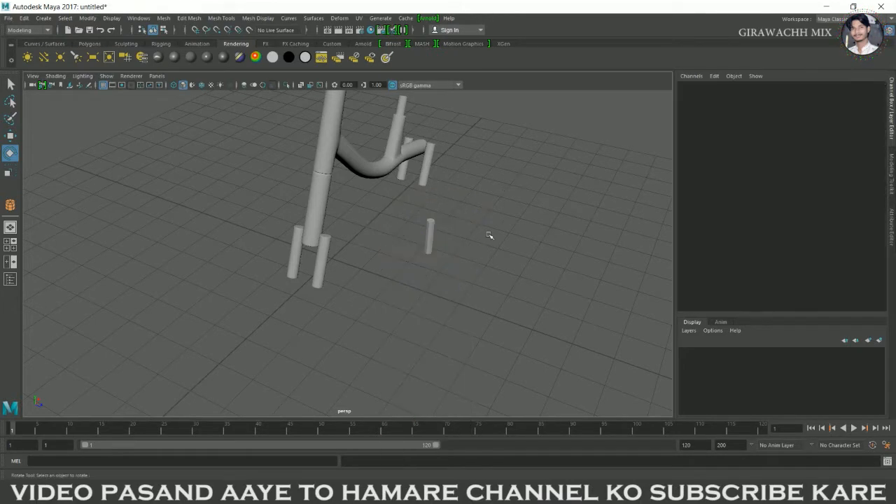
Lay the cylinder horizontal across the frame's width by rotating it to -90 on X.
{"action": "left_click", "coordinate": [429, 245]}
{"action": "left_click_drag", "start_coordinate": [396, 243], "coordinate": [484, 234], "text": "alt"}
{"action": "key", "text": "w"}
{"action": "key", "text": "space"}
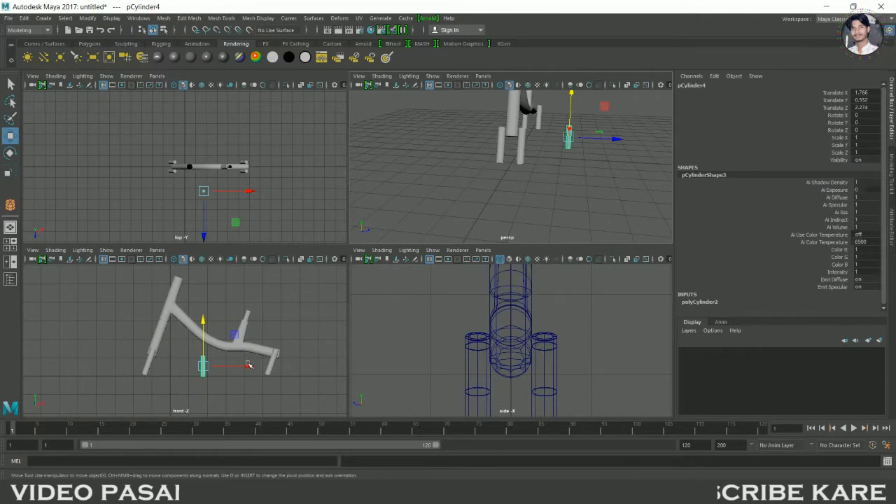
{"action": "key", "text": "space"}
{"action": "key", "text": "f"}
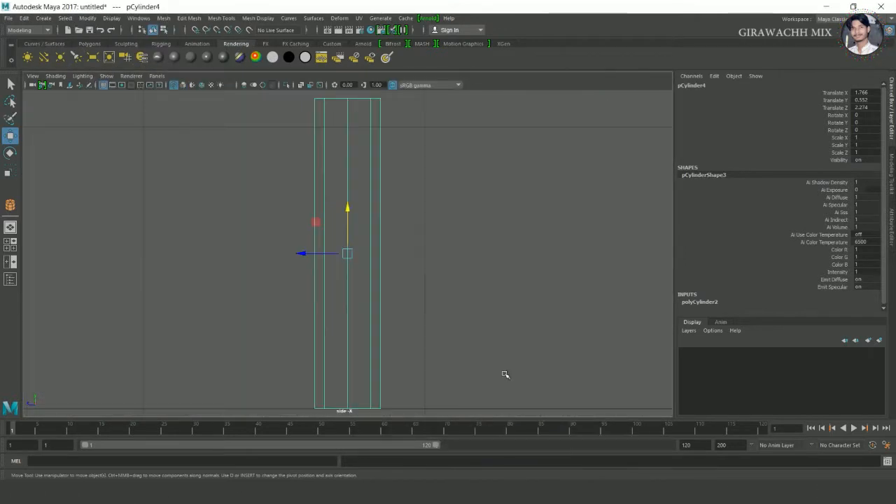
{"action": "right_click_drag", "start_coordinate": [505, 375], "coordinate": [437, 342], "text": "alt"}
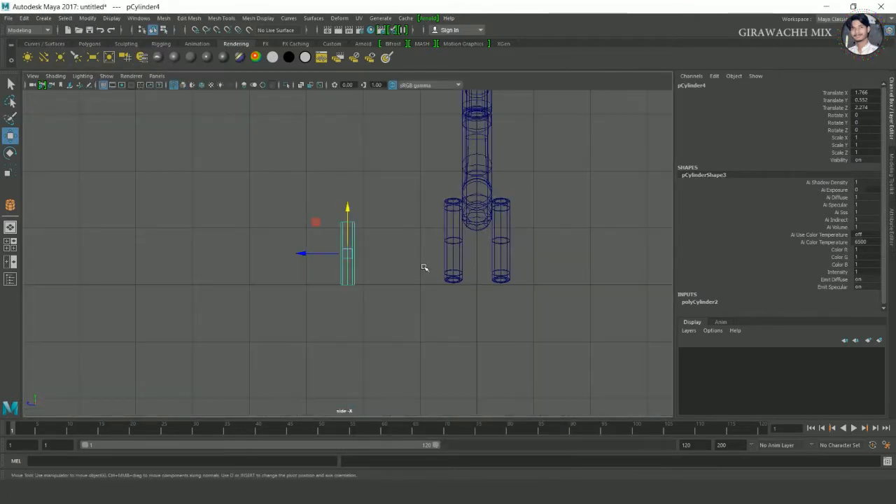
{"action": "key", "text": "e"}
{"action": "left_click_drag", "start_coordinate": [393, 229], "coordinate": [397, 258]}
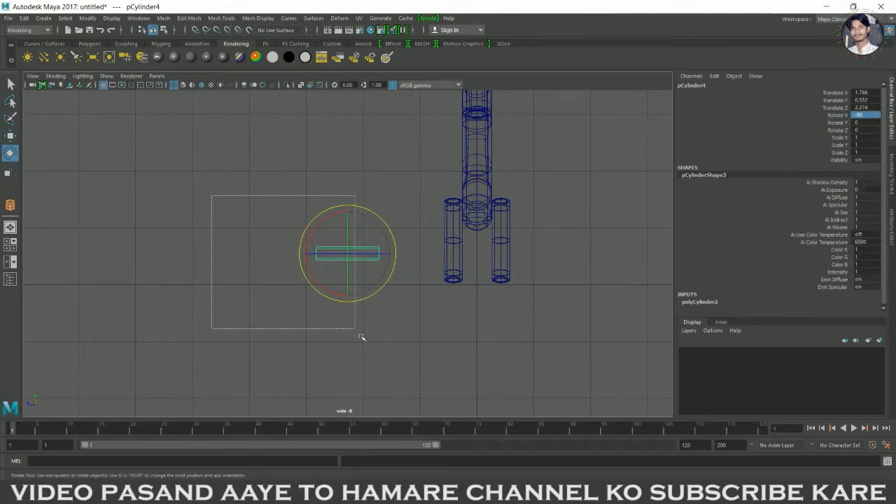
Move the cylinder between the two front fork tubes, to about -1.245 on X and -0.007 on Z.
{"action": "key", "text": "w"}
{"action": "left_click_drag", "start_coordinate": [308, 258], "coordinate": [436, 257]}
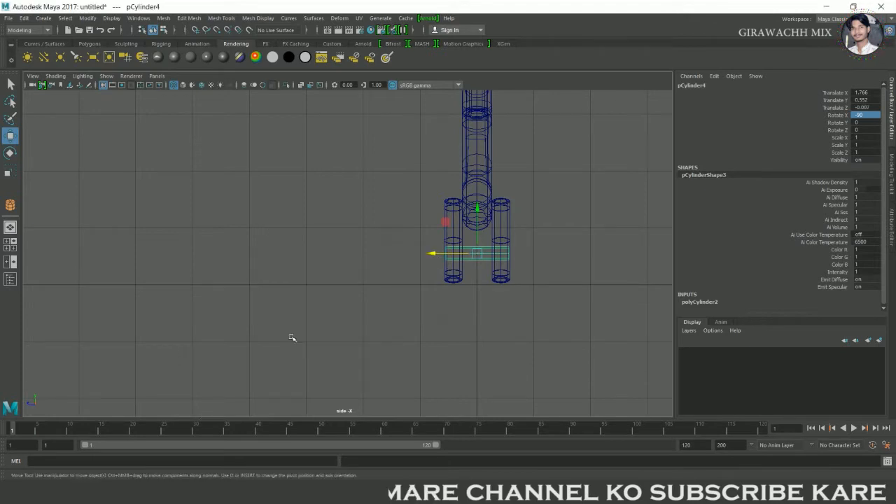
{"action": "key", "text": "space"}
{"action": "key", "text": "space"}
{"action": "left_click_drag", "start_coordinate": [436, 314], "coordinate": [350, 319]}
{"action": "key", "text": "f"}
{"action": "key", "text": "4"}
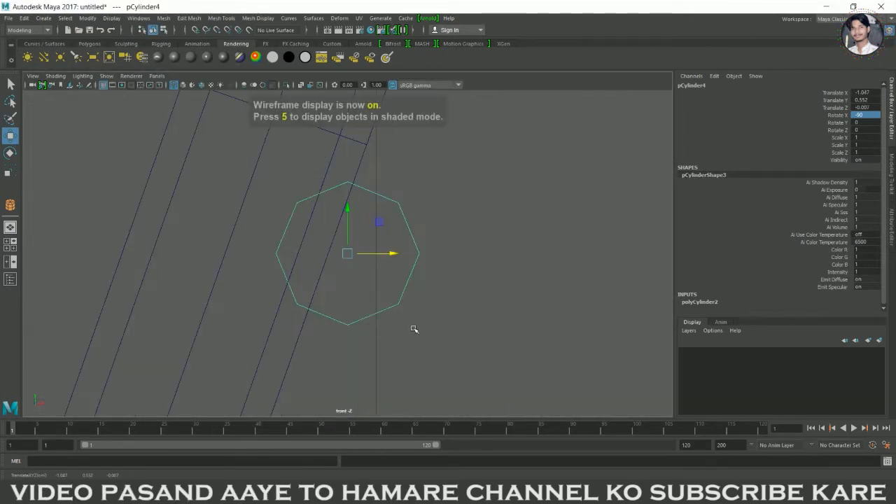
{"action": "scroll", "coordinate": [495, 316], "scroll_direction": "down", "scroll_amount": 5}
{"action": "left_click_drag", "start_coordinate": [399, 262], "coordinate": [348, 260]}
Scale the crossbar cylinder to about 0.829 on X and Z and 0.919 on Y, so it fits between the fork tubes.
{"action": "key", "text": "space"}
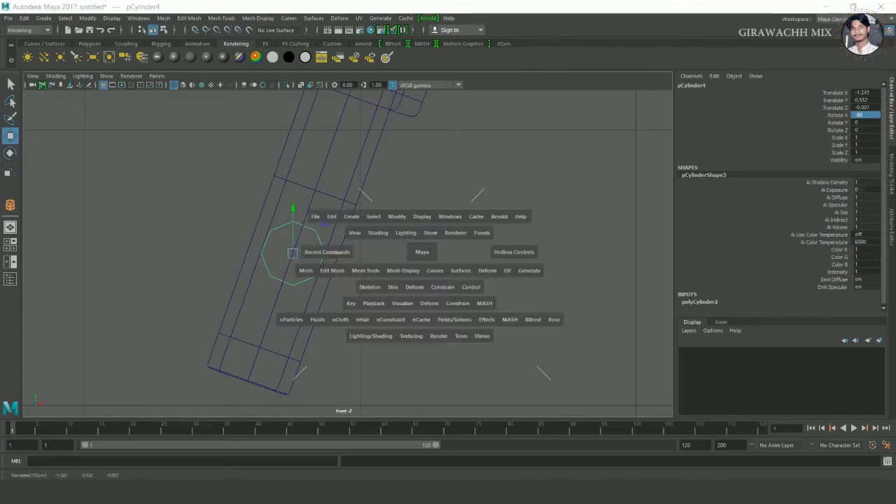
{"action": "key", "text": "space"}
{"action": "left_click_drag", "start_coordinate": [409, 258], "coordinate": [435, 264], "text": "alt"}
{"action": "key", "text": "r"}
{"action": "left_click_drag", "start_coordinate": [369, 224], "coordinate": [379, 231]}
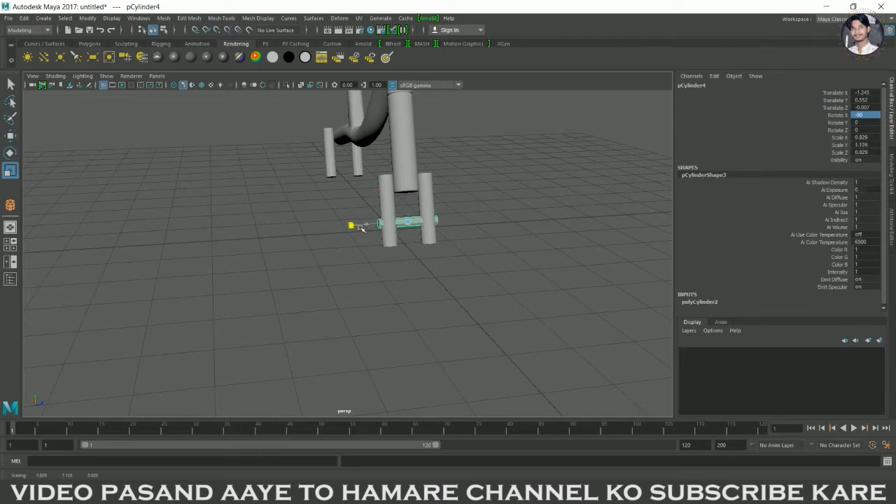
{"action": "left_click_drag", "start_coordinate": [353, 227], "coordinate": [456, 304], "text": "alt"}
{"action": "left_click_drag", "start_coordinate": [422, 254], "coordinate": [380, 325]}
{"action": "key", "text": "f"}
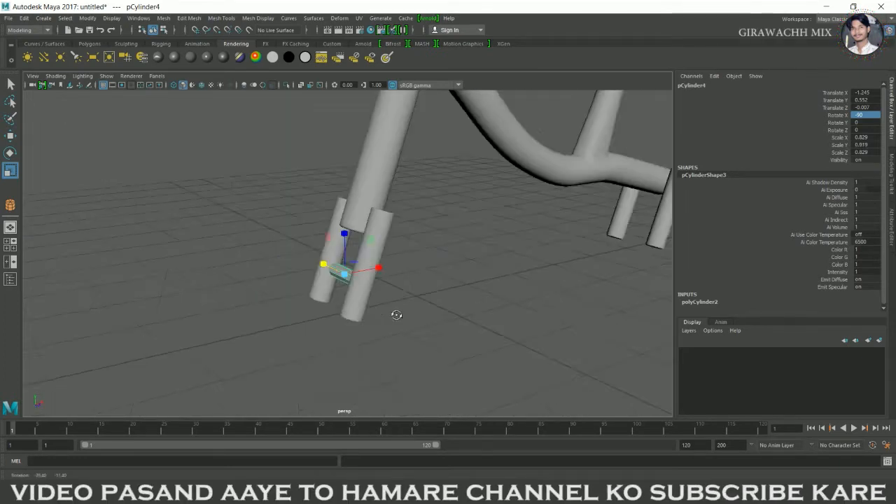
Hide the two front fork tubes and select the crossbar cylinder between them.
{"action": "left_click", "coordinate": [327, 295]}
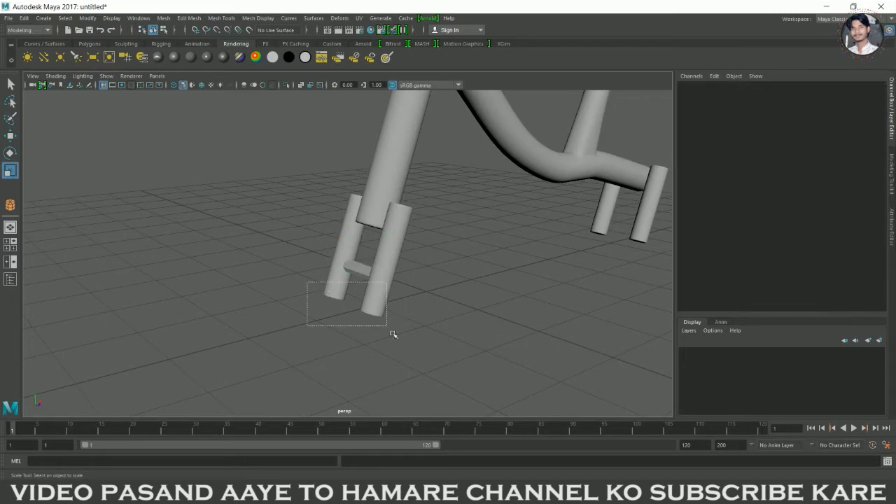
{"action": "left_click_drag", "start_coordinate": [382, 335], "coordinate": [381, 335]}
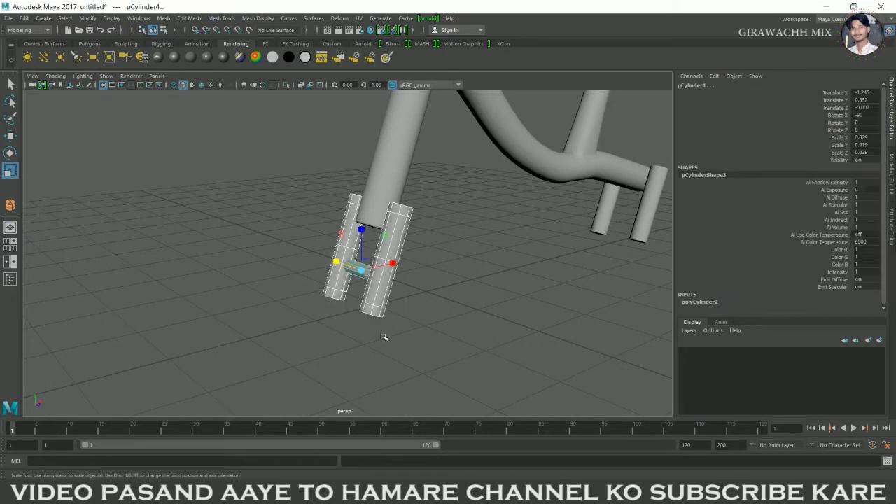
{"action": "left_click", "coordinate": [363, 295]}
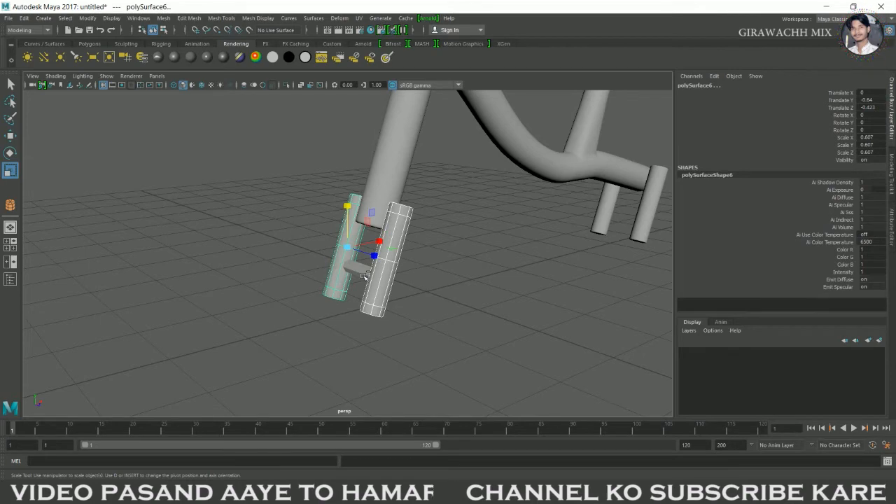
{"action": "key", "text": "ctrl+h"}
{"action": "left_click", "coordinate": [360, 279]}
{"action": "scroll", "coordinate": [358, 282], "scroll_direction": "up", "scroll_amount": 3}
{"action": "left_click_drag", "start_coordinate": [358, 283], "coordinate": [393, 303], "text": "alt"}
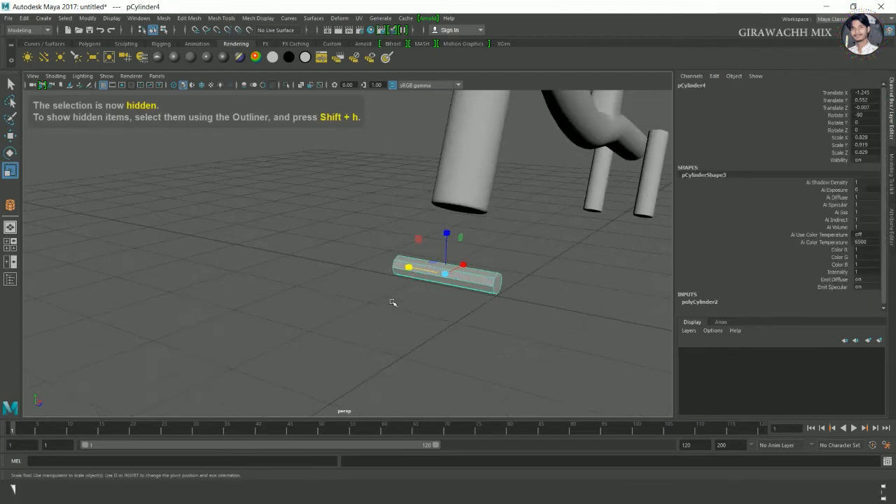
Insert edge loops around the crossbar cylinder with the Insert Edge Loop tool.
{"action": "right_click_drag", "start_coordinate": [412, 280], "coordinate": [330, 290], "text": "shift"}
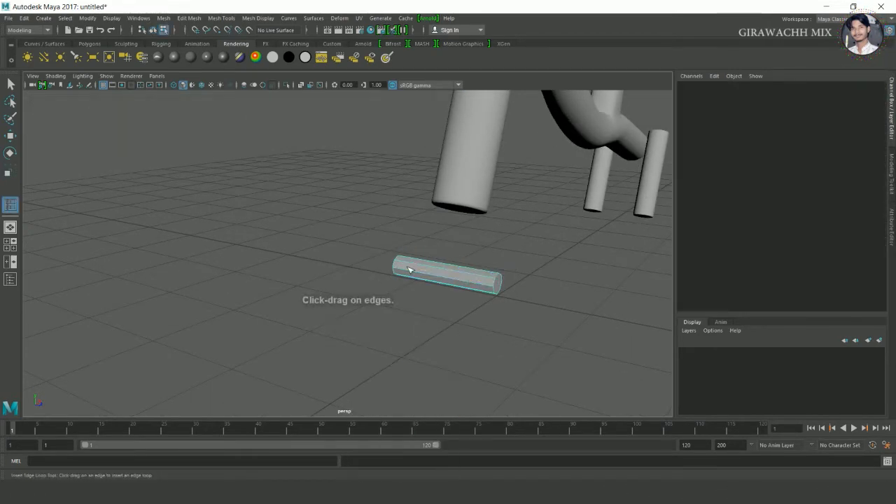
{"action": "left_click", "coordinate": [499, 283]}
{"action": "left_click", "coordinate": [437, 273]}
{"action": "left_click", "coordinate": [463, 274]}
{"action": "left_click", "coordinate": [470, 276]}
Return to object mode, show the hidden fork tubes again and clear the selection.
{"action": "key", "text": "w"}
{"action": "key", "text": "F8"}
{"action": "left_click", "coordinate": [537, 214]}
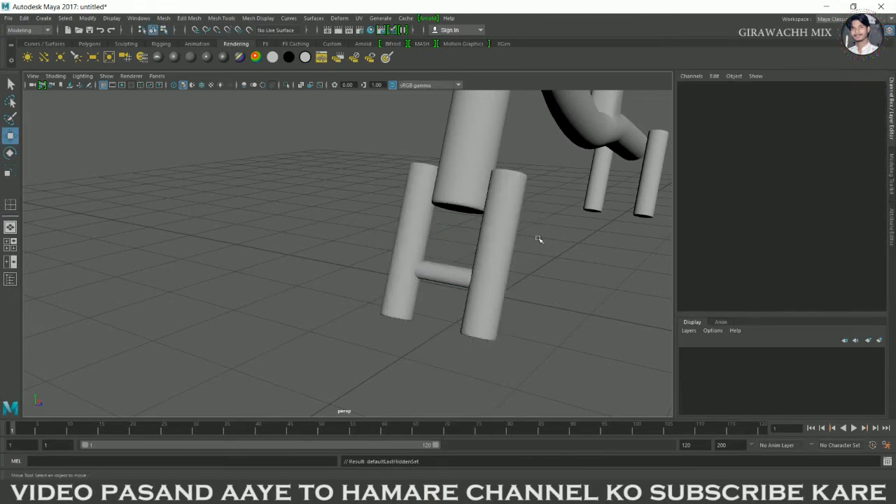
Duplicate the crossbar and raise the copy to the top of the fork tubes, at about 1.36 on Y.
{"action": "left_click_drag", "start_coordinate": [537, 240], "coordinate": [446, 280], "text": "alt"}
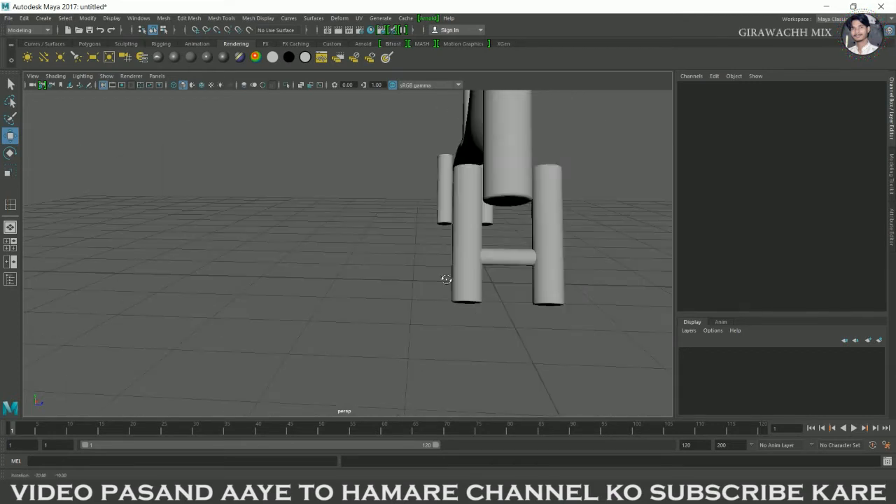
{"action": "left_click", "coordinate": [498, 259]}
{"action": "key", "text": "space"}
{"action": "key", "text": "space"}
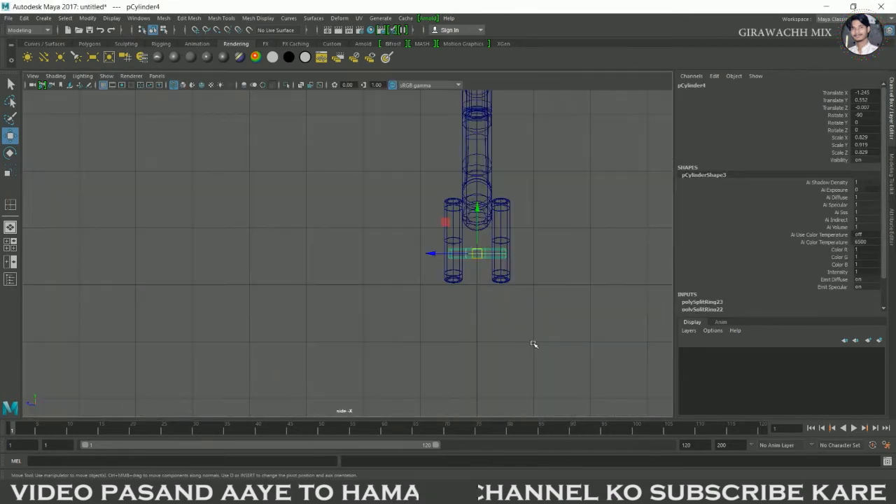
{"action": "key", "text": "ctrl+d"}
{"action": "left_click_drag", "start_coordinate": [478, 218], "coordinate": [483, 171]}
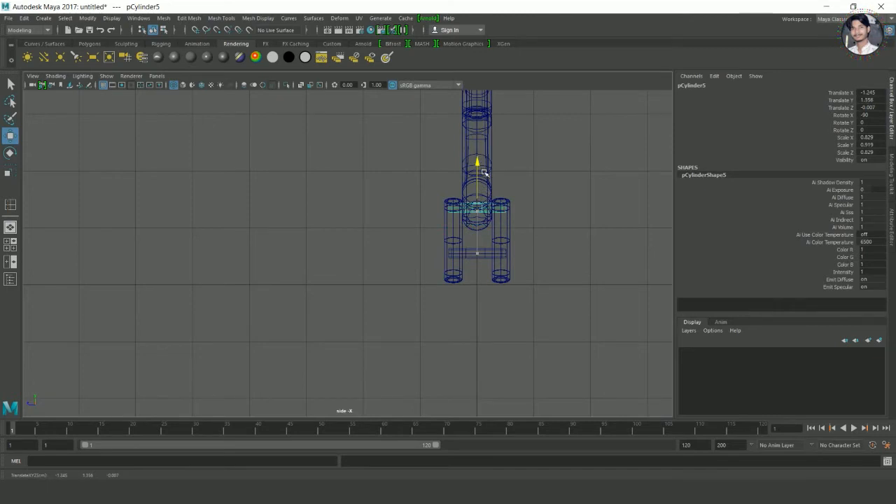
Shift the upper crossbar along X to about -0.958, centring it inside the fork tubes' upper ends, and deselect it.
{"action": "key", "text": "space"}
{"action": "key", "text": "space"}
{"action": "left_click_drag", "start_coordinate": [585, 228], "coordinate": [634, 257], "text": "alt"}
{"action": "left_click_drag", "start_coordinate": [559, 252], "coordinate": [501, 160], "text": "alt"}
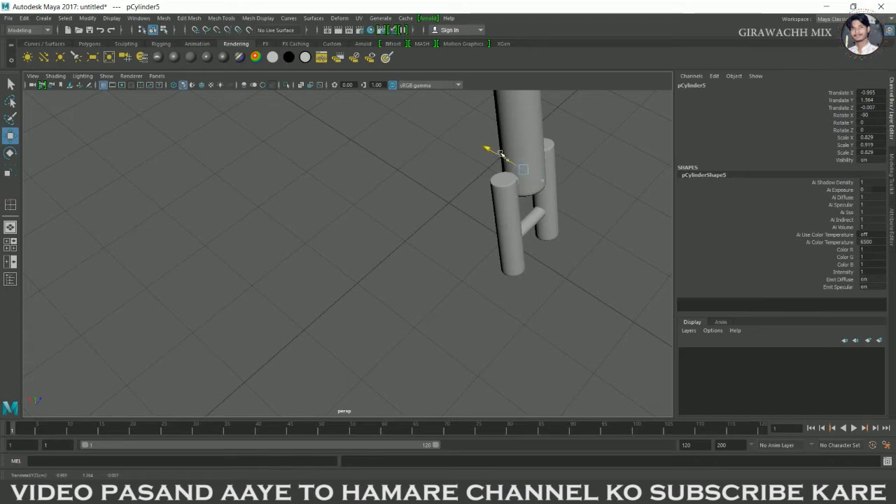
{"action": "key", "text": "space"}
{"action": "key", "text": "space"}
{"action": "scroll", "coordinate": [421, 299], "scroll_direction": "up", "scroll_amount": 3}
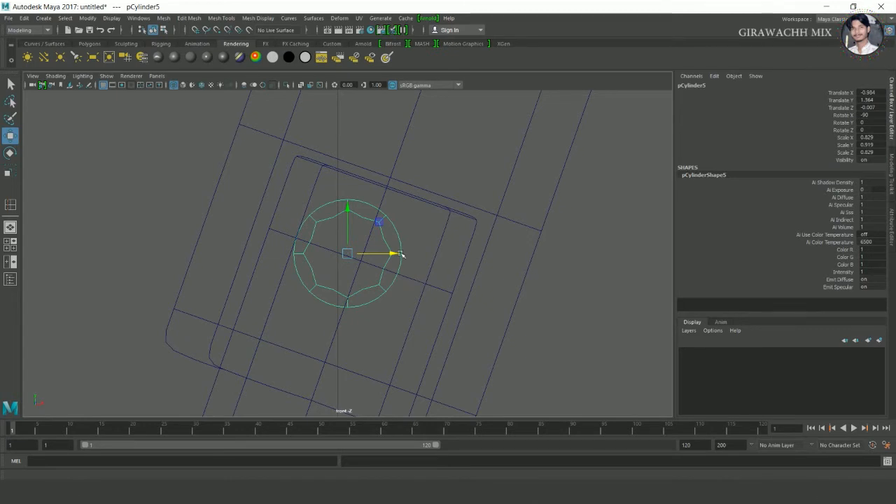
{"action": "left_click_drag", "start_coordinate": [399, 262], "coordinate": [411, 261]}
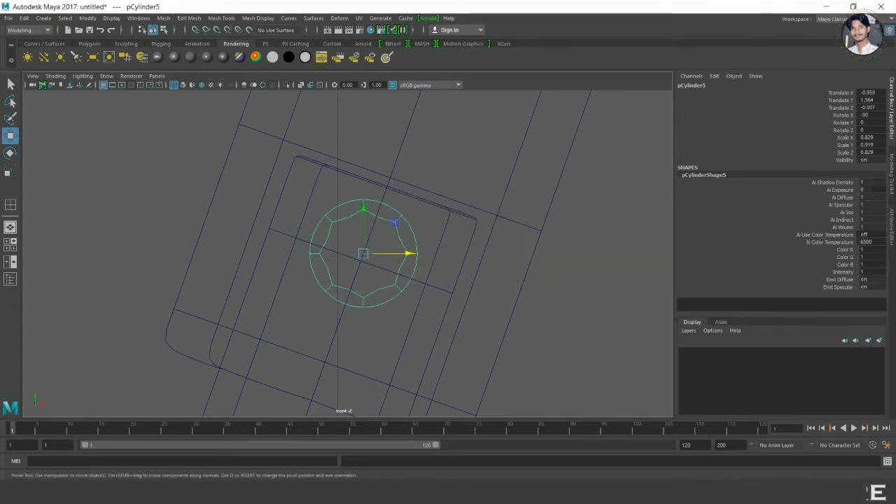
{"action": "key", "text": "space"}
{"action": "key", "text": "space"}
{"action": "scroll", "coordinate": [291, 226], "scroll_direction": "up", "scroll_amount": 5}
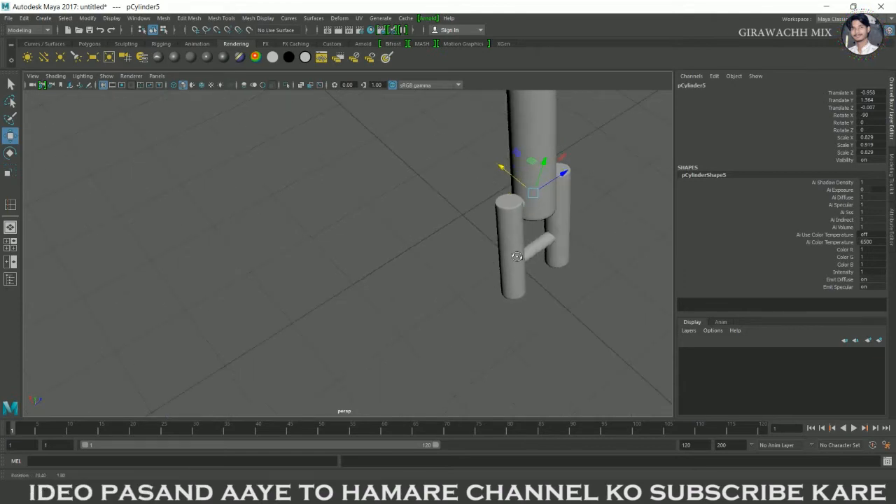
{"action": "left_click", "coordinate": [291, 226]}
{"action": "scroll", "coordinate": [291, 226], "scroll_direction": "down", "scroll_amount": 3}
{"action": "left_click_drag", "start_coordinate": [447, 286], "coordinate": [420, 311], "text": "alt"}
{"action": "scroll", "coordinate": [346, 254], "scroll_direction": "up", "scroll_amount": 3}
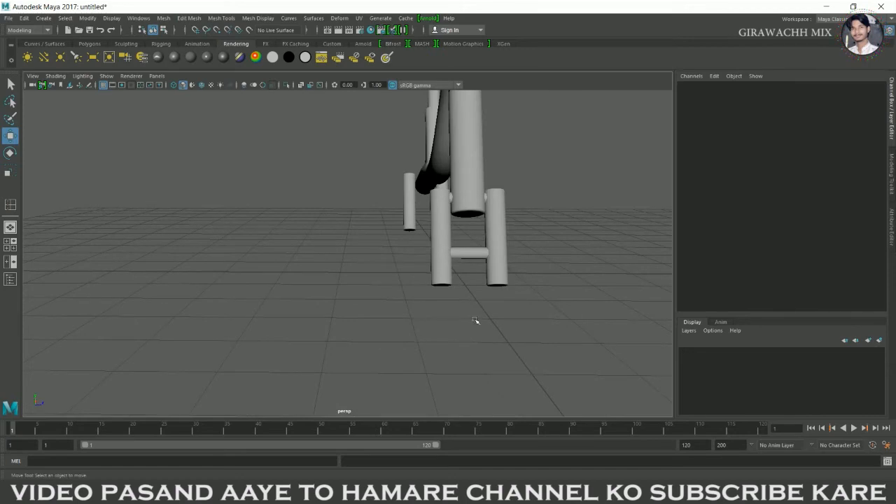
Move the lower crossbar down the front fork tubes to about -1.365 on X and 0.208 on Y, and deselect it.
{"action": "left_click_drag", "start_coordinate": [476, 321], "coordinate": [336, 329], "text": "alt"}
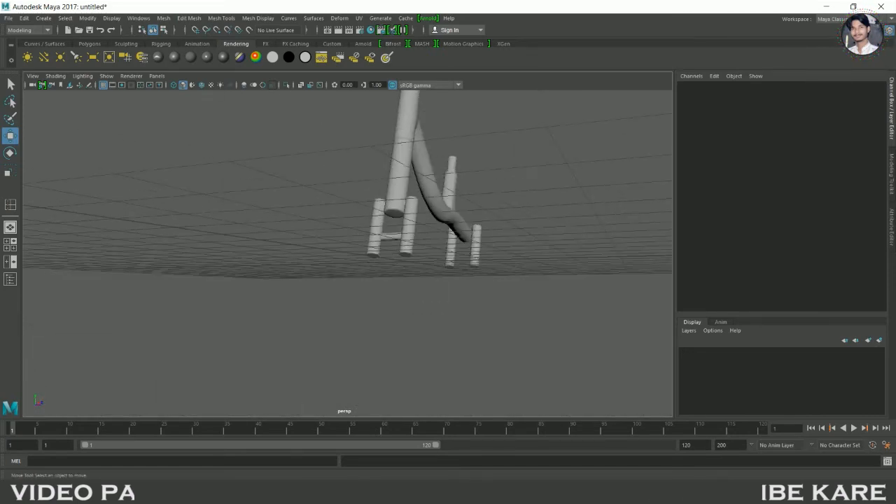
{"action": "key", "text": "space"}
{"action": "key", "text": "space"}
{"action": "key", "text": "space"}
{"action": "key", "text": "space"}
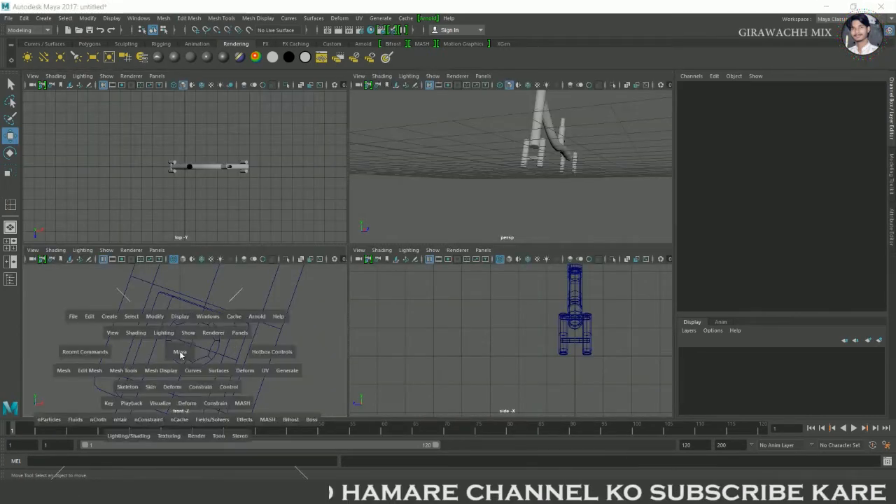
{"action": "right_click_drag", "start_coordinate": [336, 356], "coordinate": [224, 348], "text": "alt"}
{"action": "middle_click_drag", "start_coordinate": [224, 349], "coordinate": [246, 285], "text": "alt"}
{"action": "scroll", "coordinate": [430, 250], "scroll_direction": "up", "scroll_amount": 3}
{"action": "scroll", "coordinate": [556, 341], "scroll_direction": "up", "scroll_amount": 3}
{"action": "scroll", "coordinate": [470, 230], "scroll_direction": "up", "scroll_amount": 2}
{"action": "left_click", "coordinate": [468, 228]}
{"action": "left_click", "coordinate": [467, 226]}
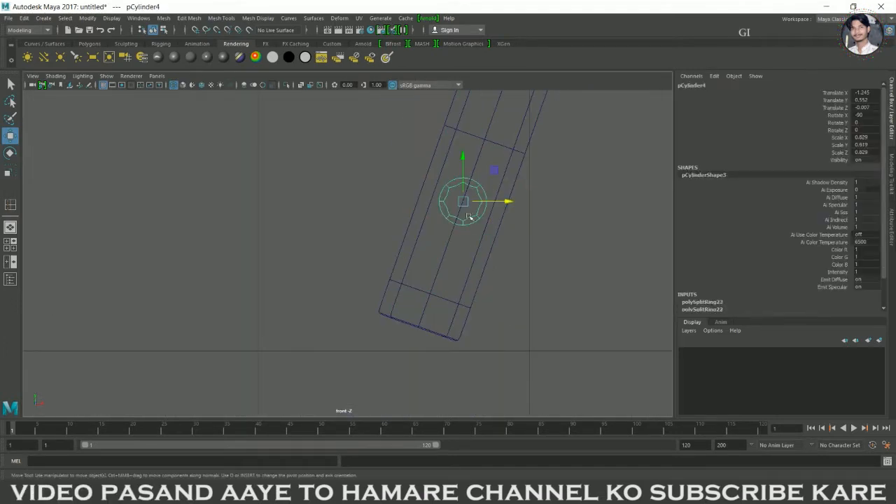
{"action": "left_click_drag", "start_coordinate": [470, 210], "coordinate": [454, 272]}
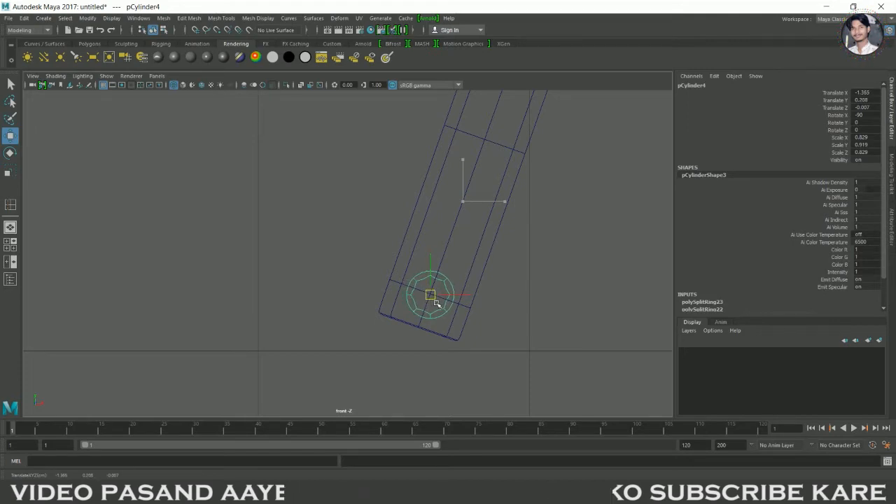
{"action": "key", "text": "space"}
{"action": "key", "text": "space"}
{"action": "left_click_drag", "start_coordinate": [547, 240], "coordinate": [545, 251], "text": "alt"}
{"action": "left_click", "coordinate": [529, 319]}
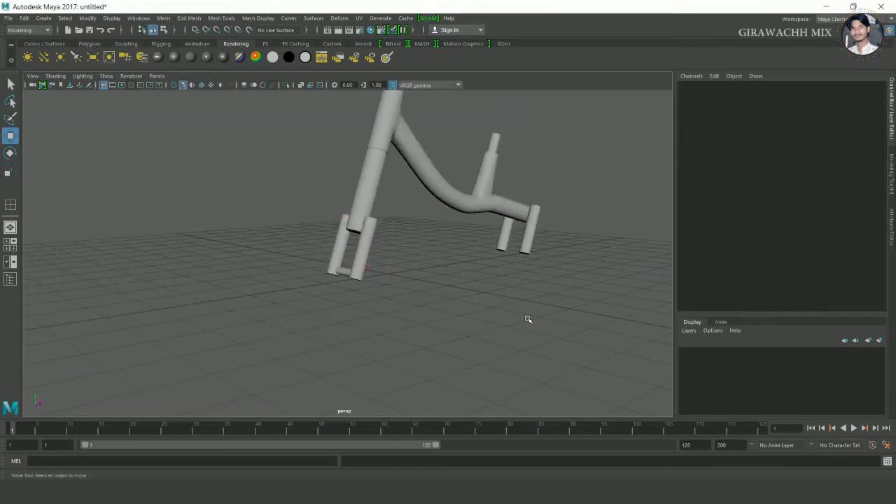
Duplicate the front fork's lower crossbar and move the copy along X to about 5.263, near the rear fork tubes' lower ends.
{"action": "left_click_drag", "start_coordinate": [529, 320], "coordinate": [461, 326], "text": "alt"}
{"action": "scroll", "coordinate": [461, 325], "scroll_direction": "up", "scroll_amount": 3}
{"action": "left_click_drag", "start_coordinate": [387, 315], "coordinate": [442, 307], "text": "alt"}
{"action": "scroll", "coordinate": [503, 274], "scroll_direction": "up", "scroll_amount": 4}
{"action": "left_click_drag", "start_coordinate": [504, 274], "coordinate": [454, 277], "text": "alt"}
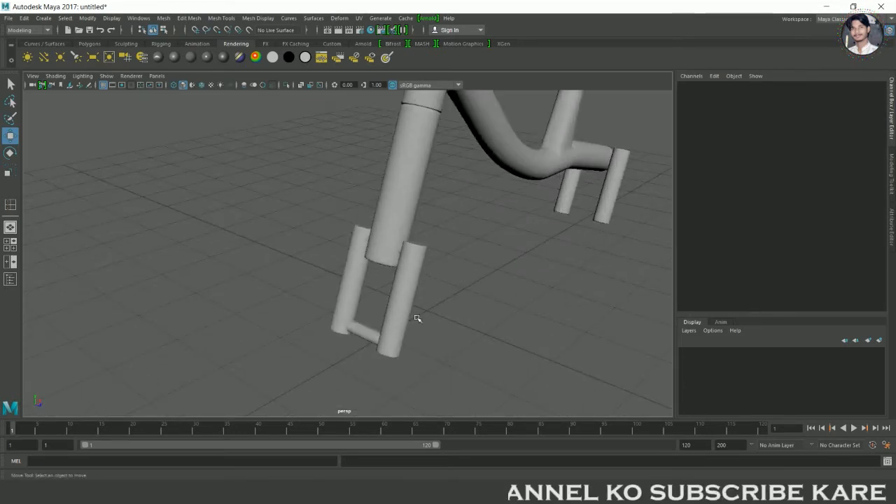
{"action": "left_click", "coordinate": [379, 337]}
{"action": "left_click_drag", "start_coordinate": [494, 336], "coordinate": [444, 322], "text": "alt"}
{"action": "key", "text": "space"}
{"action": "key", "text": "space"}
{"action": "key", "text": "space"}
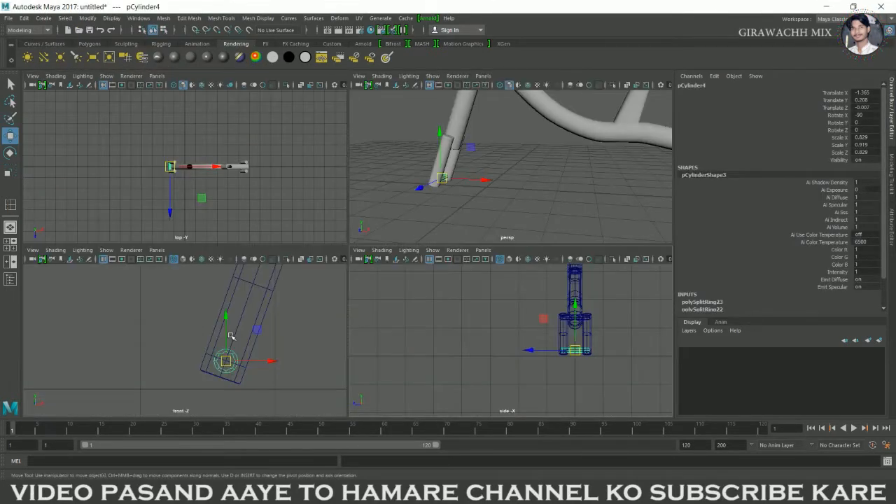
{"action": "scroll", "coordinate": [231, 337], "scroll_direction": "down", "scroll_amount": 5}
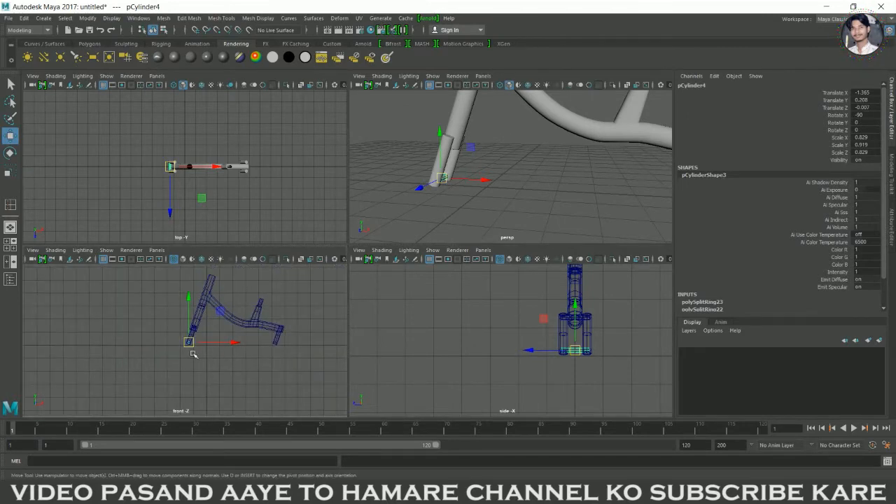
{"action": "key", "text": "ctrl+d"}
{"action": "left_click_drag", "start_coordinate": [235, 349], "coordinate": [290, 354]}
{"action": "key", "text": "f"}
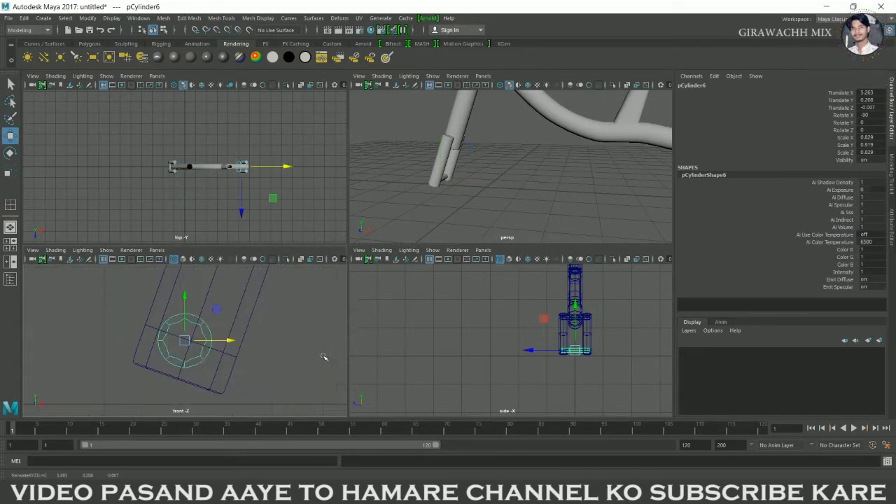
Shift the copied crossbar so it sits centred inside the rear fork tubes' lower ends.
{"action": "key", "text": "space"}
{"action": "left_click_drag", "start_coordinate": [379, 264], "coordinate": [406, 260]}
{"action": "middle_click_drag", "start_coordinate": [446, 252], "coordinate": [444, 327], "text": "alt"}
Duplicate the rear crossbar, place the copy inside the rear tubes' upper ends at about 5.716 on X and 1.119 on Y, and deselect it.
{"action": "key", "text": "ctrl+d"}
{"action": "left_click_drag", "start_coordinate": [360, 331], "coordinate": [441, 160]}
{"action": "middle_click_drag", "start_coordinate": [442, 161], "coordinate": [442, 288], "text": "alt"}
{"action": "right_click_drag", "start_coordinate": [441, 287], "coordinate": [372, 268], "text": "alt"}
{"action": "left_click_drag", "start_coordinate": [365, 260], "coordinate": [410, 180]}
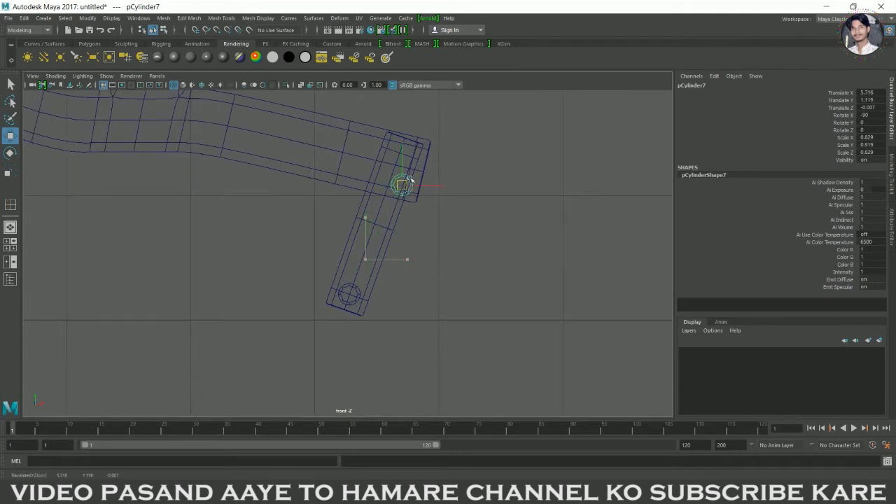
{"action": "right_click_drag", "start_coordinate": [444, 204], "coordinate": [496, 202], "text": "alt"}
{"action": "middle_click_drag", "start_coordinate": [480, 197], "coordinate": [466, 282], "text": "alt"}
{"action": "right_click_drag", "start_coordinate": [423, 295], "coordinate": [503, 294], "text": "alt"}
{"action": "left_click_drag", "start_coordinate": [414, 229], "coordinate": [418, 231]}
{"action": "key", "text": "space"}
{"action": "key", "text": "space"}
{"action": "left_click", "coordinate": [447, 274]}
Examine the whole frame with its front and rear crossbars from several angles.
{"action": "scroll", "coordinate": [446, 274], "scroll_direction": "down", "scroll_amount": 4}
{"action": "left_click_drag", "start_coordinate": [446, 274], "coordinate": [332, 274], "text": "alt"}
{"action": "right_click_drag", "start_coordinate": [332, 274], "coordinate": [469, 278], "text": "alt"}
{"action": "left_click_drag", "start_coordinate": [469, 278], "coordinate": [414, 315], "text": "alt"}
{"action": "right_click_drag", "start_coordinate": [414, 315], "coordinate": [458, 315], "text": "alt"}
{"action": "left_click_drag", "start_coordinate": [459, 316], "coordinate": [439, 304], "text": "alt"}
{"action": "scroll", "coordinate": [439, 304], "scroll_direction": "down", "scroll_amount": 3}
{"action": "middle_click_drag", "start_coordinate": [438, 304], "coordinate": [440, 354], "text": "alt"}
{"action": "left_click_drag", "start_coordinate": [439, 354], "coordinate": [462, 346], "text": "alt"}
{"action": "scroll", "coordinate": [464, 344], "scroll_direction": "up", "scroll_amount": 1}
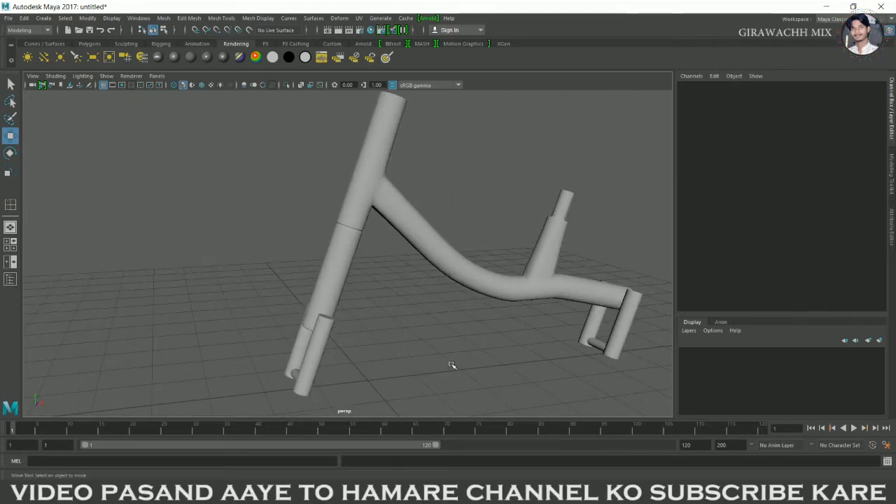
{"action": "left_click_drag", "start_coordinate": [477, 355], "coordinate": [481, 356], "text": "alt"}
{"action": "middle_click_drag", "start_coordinate": [465, 335], "coordinate": [456, 340], "text": "alt"}
{"action": "right_click_drag", "start_coordinate": [456, 341], "coordinate": [414, 340], "text": "alt"}
{"action": "left_click_drag", "start_coordinate": [414, 339], "coordinate": [379, 342], "text": "alt"}
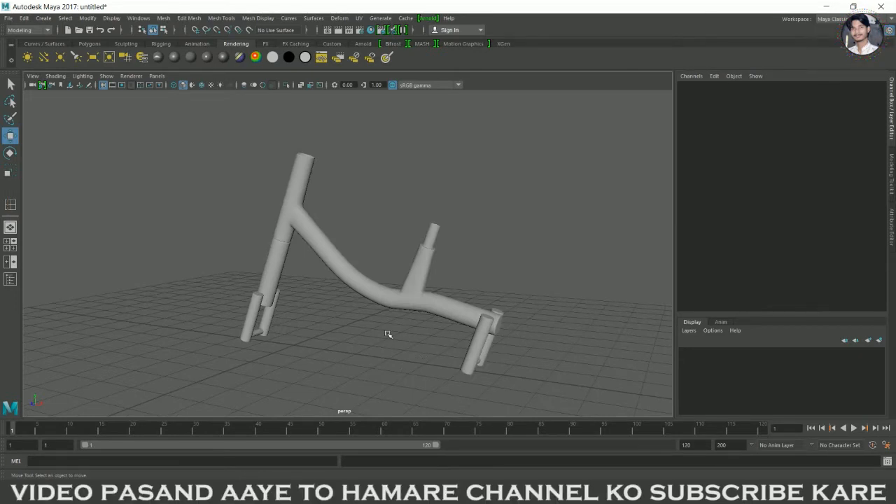
{"action": "left_click_drag", "start_coordinate": [332, 315], "coordinate": [345, 303], "text": "alt"}
{"action": "middle_click_drag", "start_coordinate": [342, 301], "coordinate": [366, 339], "text": "alt"}
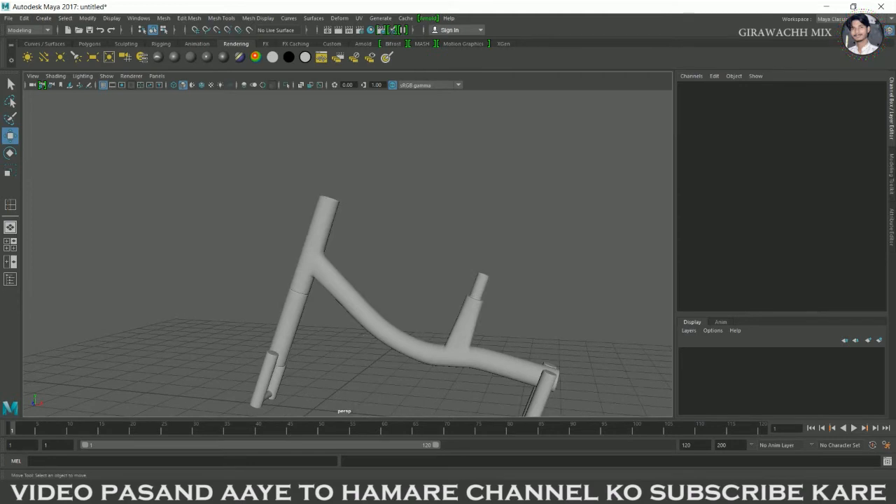
Insert an edge loop around the head tube just above the curved tube's junction, restore the smooth preview and deselect the frame.
{"action": "left_click", "coordinate": [335, 228]}
{"action": "left_click", "coordinate": [451, 232]}
{"action": "left_click_drag", "start_coordinate": [426, 231], "coordinate": [391, 229], "text": "alt"}
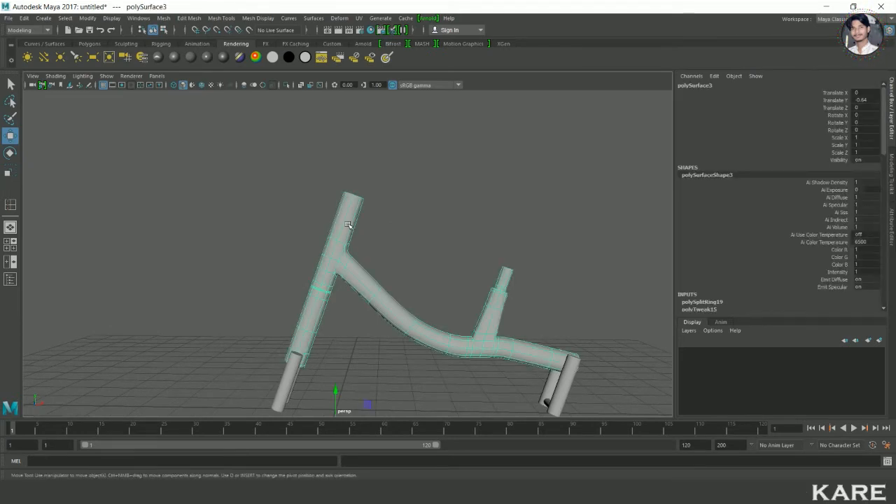
{"action": "key", "text": "1"}
{"action": "right_click_drag", "start_coordinate": [342, 222], "coordinate": [366, 245], "text": "shift"}
{"action": "left_click_drag", "start_coordinate": [355, 247], "coordinate": [355, 256]}
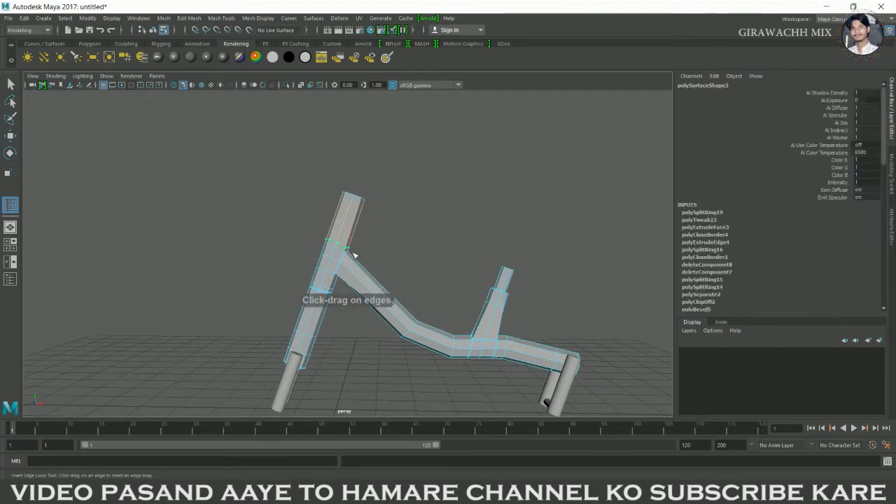
{"action": "key", "text": "w"}
{"action": "key", "text": "3"}
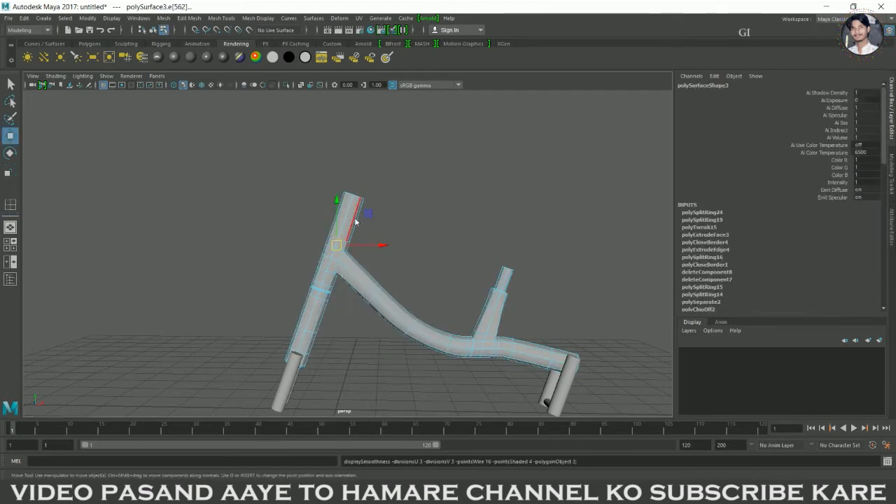
{"action": "left_click", "coordinate": [435, 206]}
Try scaling the head tube's upper faces down to about 0.7, undo the scaling and return to object mode.
{"action": "scroll", "coordinate": [432, 217], "scroll_direction": "up", "scroll_amount": 6}
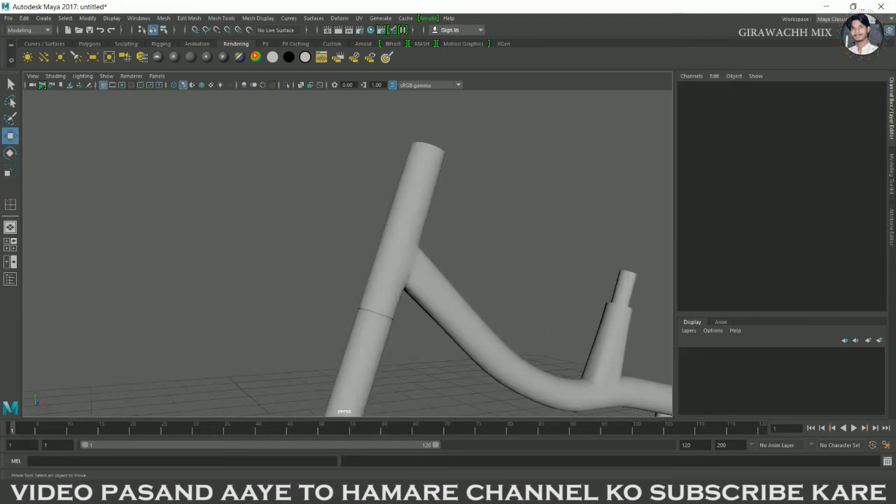
{"action": "left_click", "coordinate": [340, 227]}
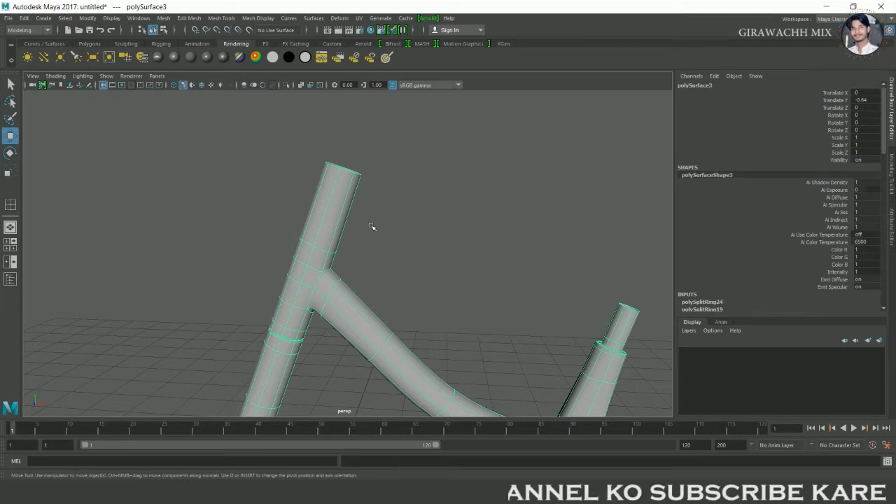
{"action": "right_click_drag", "start_coordinate": [341, 204], "coordinate": [341, 231]}
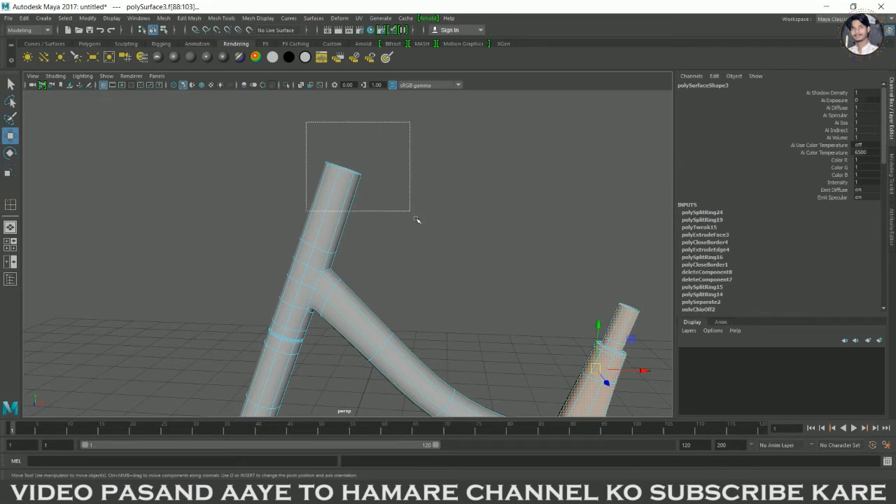
{"action": "left_click_drag", "start_coordinate": [416, 220], "coordinate": [416, 220]}
{"action": "key", "text": "r"}
{"action": "left_click_drag", "start_coordinate": [328, 215], "coordinate": [316, 216]}
{"action": "left_click_drag", "start_coordinate": [339, 259], "coordinate": [420, 256], "text": "alt"}
{"action": "key", "text": "1"}
{"action": "left_click_drag", "start_coordinate": [482, 270], "coordinate": [450, 275], "text": "alt"}
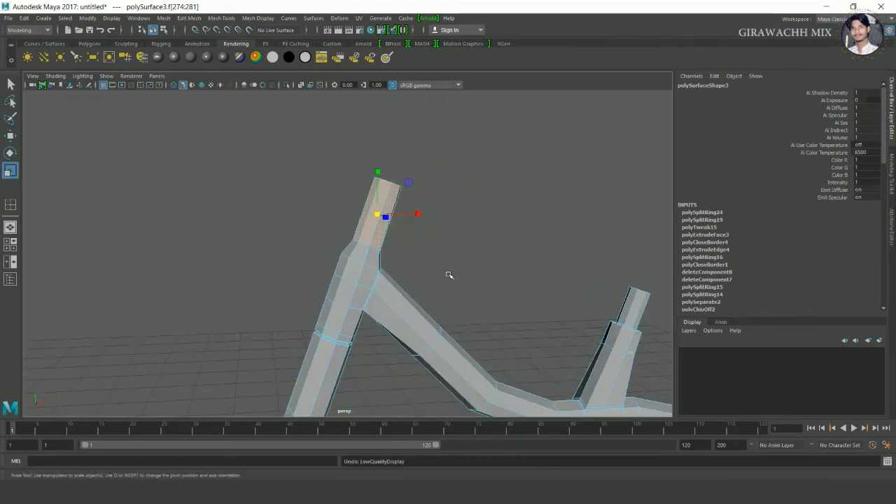
{"action": "key", "text": "ctrl+z"}
{"action": "right_click", "coordinate": [371, 241]}
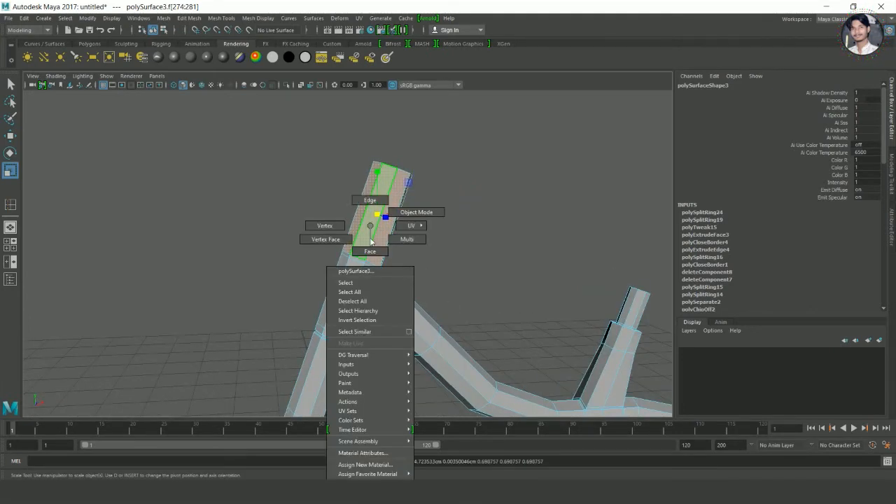
{"action": "left_click", "coordinate": [414, 212]}
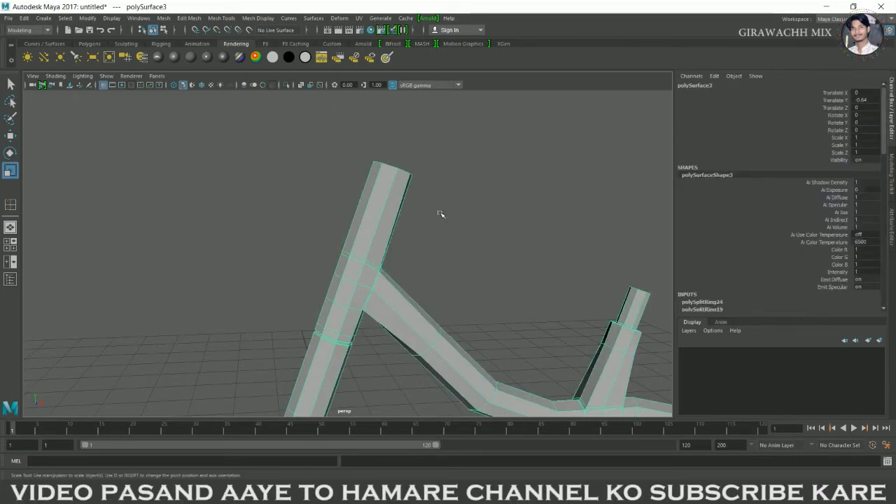
Insert a second edge loop around the head tube, slightly above the previous loop.
{"action": "left_click_drag", "start_coordinate": [456, 221], "coordinate": [468, 243], "text": "alt"}
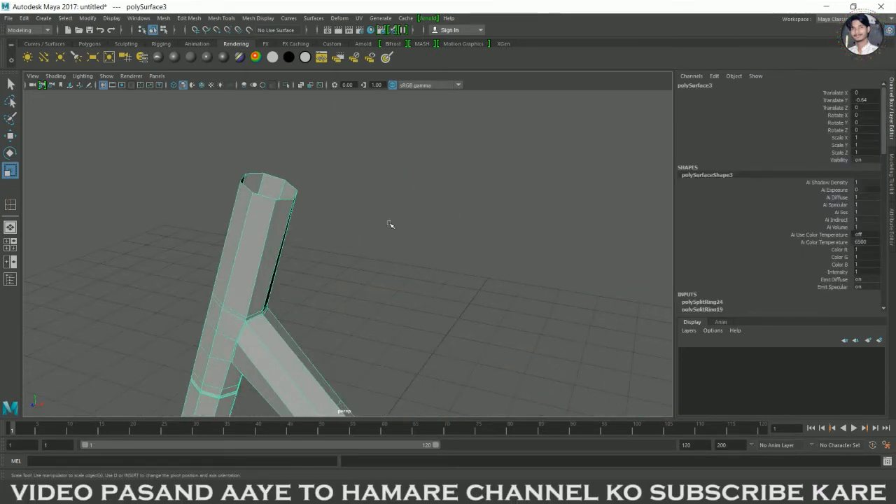
{"action": "left_click_drag", "start_coordinate": [408, 226], "coordinate": [344, 248], "text": "alt"}
{"action": "right_click_drag", "start_coordinate": [323, 251], "coordinate": [307, 268], "text": "shift"}
{"action": "left_click", "coordinate": [329, 274]}
{"action": "key", "text": "w"}
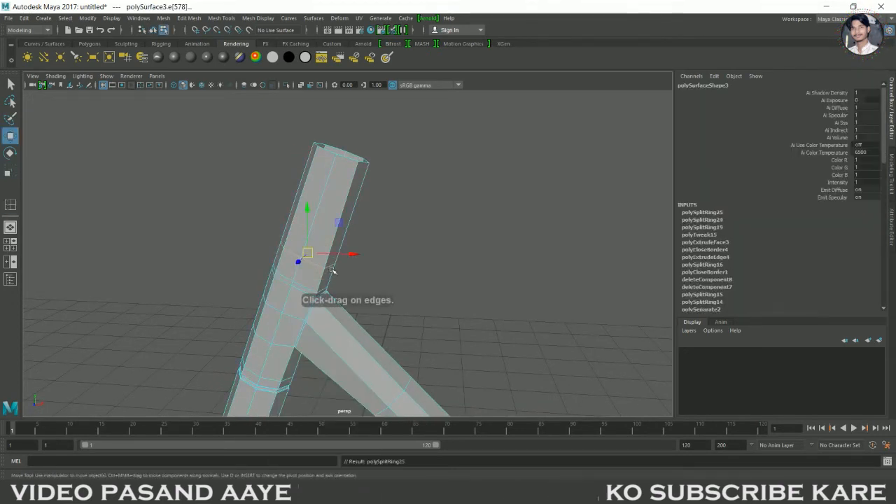
Delete the ring of faces forming the head tube's upper section above the new edge loop.
{"action": "right_click_drag", "start_coordinate": [328, 184], "coordinate": [362, 187]}
{"action": "left_click_drag", "start_coordinate": [363, 187], "coordinate": [430, 203]}
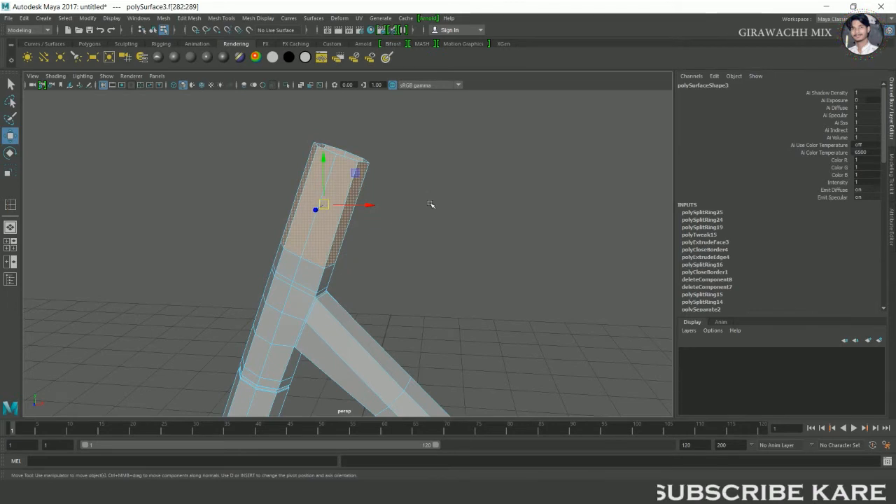
{"action": "key", "text": "Delete"}
Extrude the border edge loop of the head tube's open top and scale it inward to about 0.98.
{"action": "left_click_drag", "start_coordinate": [352, 278], "coordinate": [323, 282], "text": "alt"}
{"action": "right_click_drag", "start_coordinate": [264, 226], "coordinate": [277, 246]}
{"action": "double_click", "coordinate": [266, 272]}
{"action": "right_click", "coordinate": [265, 258], "text": "shift"}
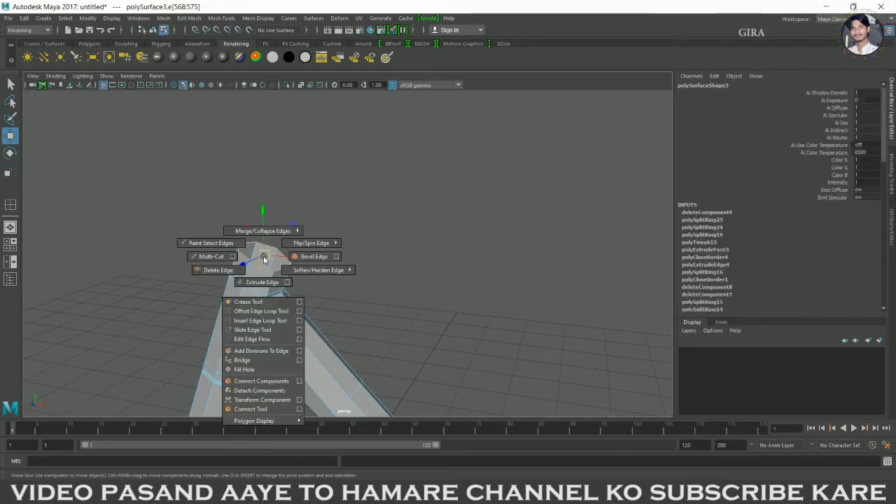
{"action": "left_click", "coordinate": [264, 283]}
{"action": "left_click_drag", "start_coordinate": [274, 263], "coordinate": [265, 264]}
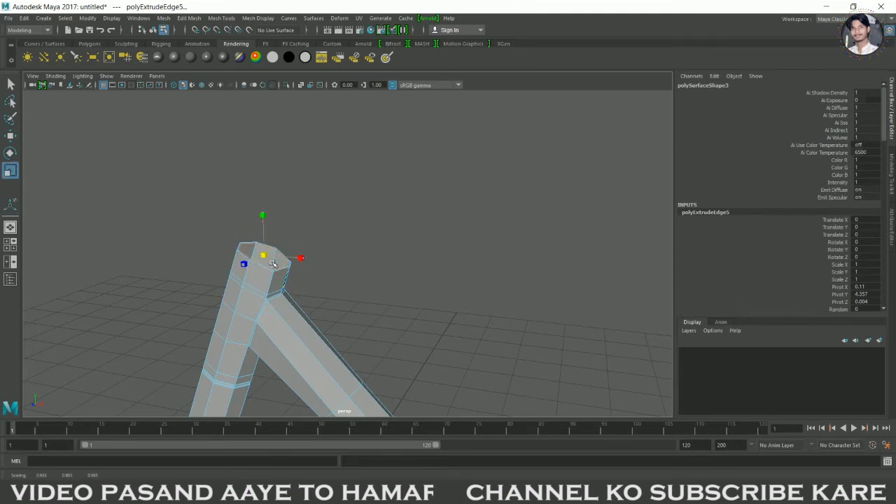
Extrude the head tube's rim edges again and scale them inward to about 0.73.
{"action": "right_click", "coordinate": [272, 264], "text": "shift"}
{"action": "left_click", "coordinate": [274, 295]}
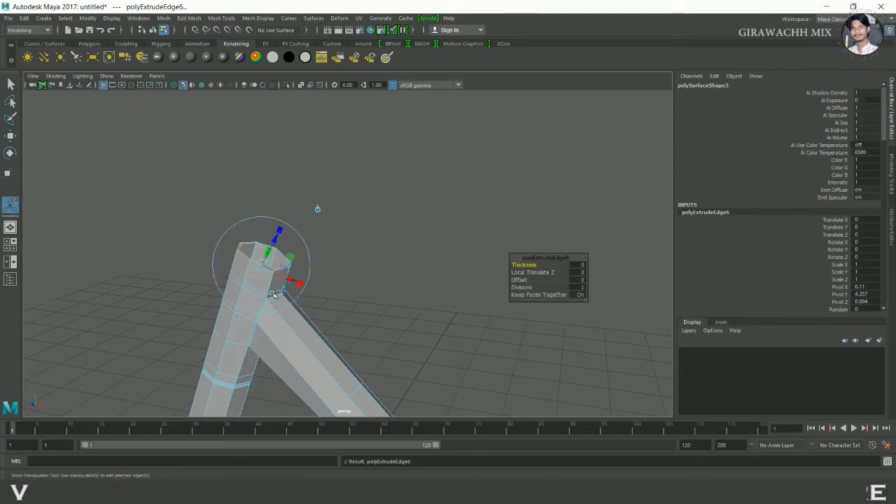
{"action": "key", "text": "r"}
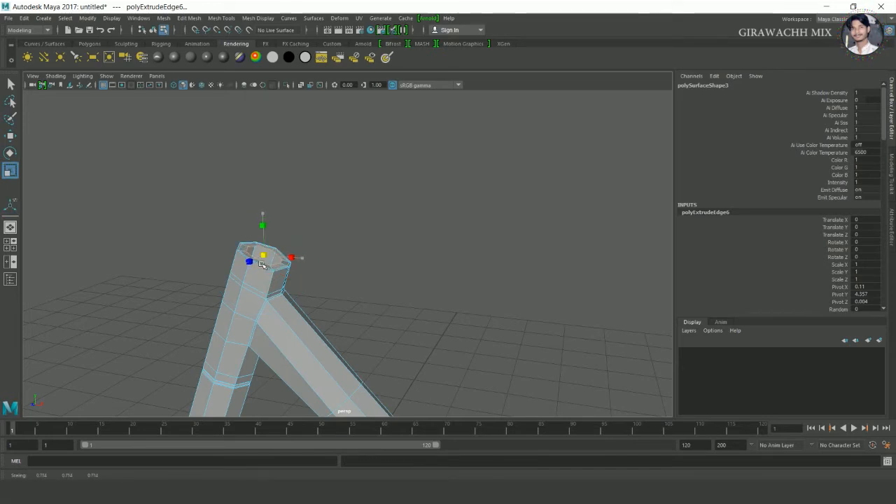
Extrude the inner rim edges twice, pulling the second extrusion up along the head tube's axis into a narrower tube.
{"action": "key", "text": "ctrl+e"}
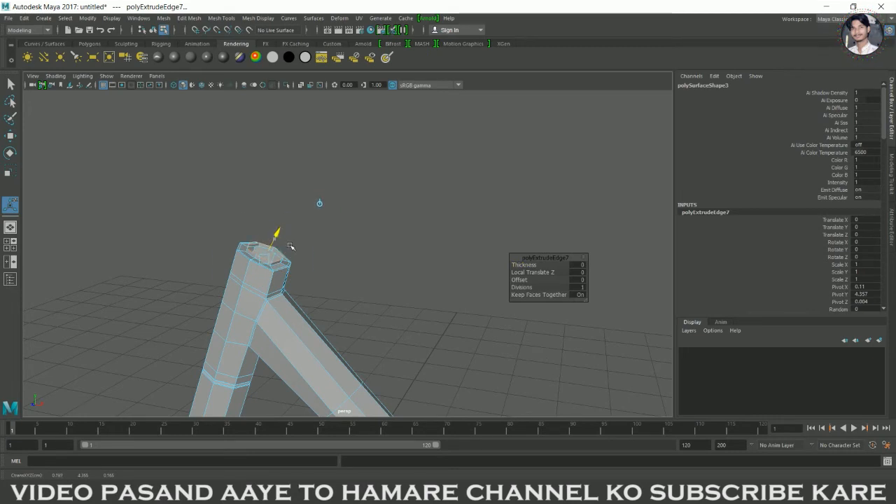
{"action": "right_click_drag", "start_coordinate": [281, 261], "coordinate": [283, 283], "text": "shift"}
{"action": "left_click_drag", "start_coordinate": [279, 238], "coordinate": [323, 190]}
{"action": "left_click_drag", "start_coordinate": [410, 254], "coordinate": [371, 262], "text": "alt"}
{"action": "right_click_drag", "start_coordinate": [371, 262], "coordinate": [353, 265], "text": "alt"}
{"action": "left_click_drag", "start_coordinate": [353, 264], "coordinate": [392, 268], "text": "alt"}
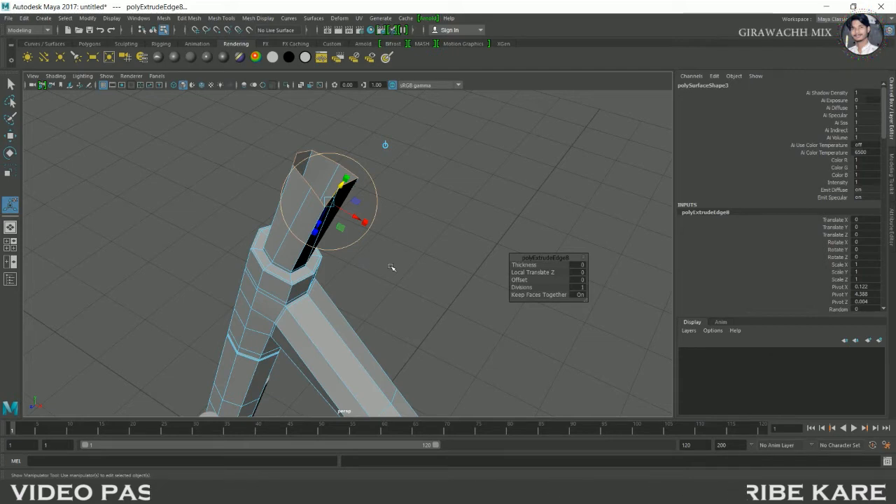
{"action": "left_click_drag", "start_coordinate": [387, 267], "coordinate": [425, 247], "text": "alt"}
{"action": "middle_click_drag", "start_coordinate": [426, 247], "coordinate": [425, 343], "text": "alt"}
Return the frame to object mode and preview the narrower upper tube smoothed.
{"action": "right_click_drag", "start_coordinate": [389, 201], "coordinate": [390, 229]}
{"action": "left_click_drag", "start_coordinate": [342, 130], "coordinate": [472, 230]}
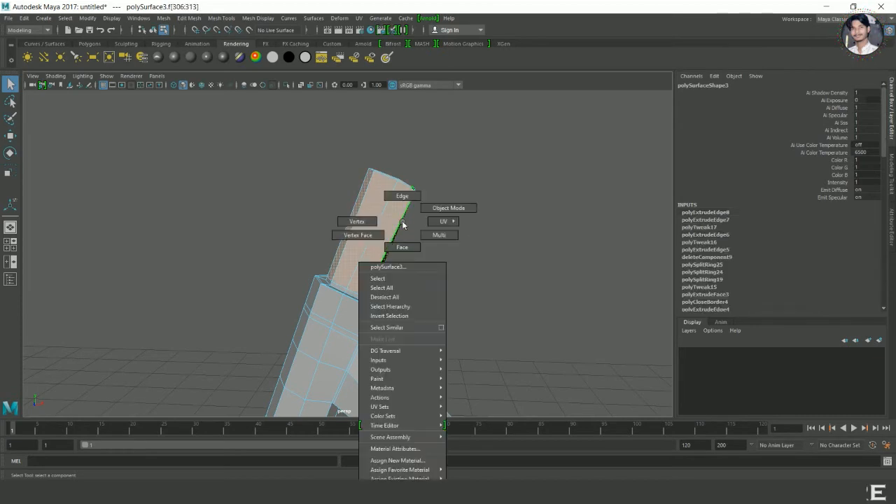
{"action": "right_click_drag", "start_coordinate": [404, 226], "coordinate": [451, 198]}
{"action": "left_click", "coordinate": [386, 201]}
{"action": "key", "text": "3"}
{"action": "left_click", "coordinate": [497, 194]}
{"action": "mouse_move", "coordinate": [491, 219]}
{"action": "left_mouse_down", "text": "alt"}
{"action": "mouse_move", "coordinate": [434, 236]}
{"action": "mouse_move", "coordinate": [492, 231]}
{"action": "left_mouse_up", "text": "alt"}
Delete the faces of the extruded narrow tube and the small ring of faces left around the inner rim.
{"action": "left_click", "coordinate": [417, 202]}
{"action": "right_click_drag", "start_coordinate": [413, 199], "coordinate": [406, 211]}
{"action": "left_click_drag", "start_coordinate": [346, 139], "coordinate": [392, 294]}
{"action": "key", "text": "Delete"}
{"action": "middle_click_drag", "start_coordinate": [456, 259], "coordinate": [475, 220], "text": "alt"}
{"action": "left_click", "coordinate": [271, 296]}
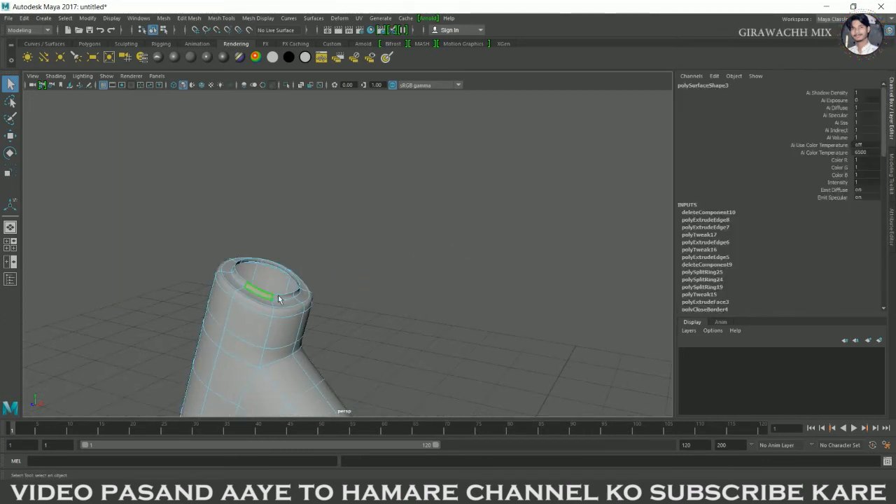
{"action": "double_click", "coordinate": [287, 303]}
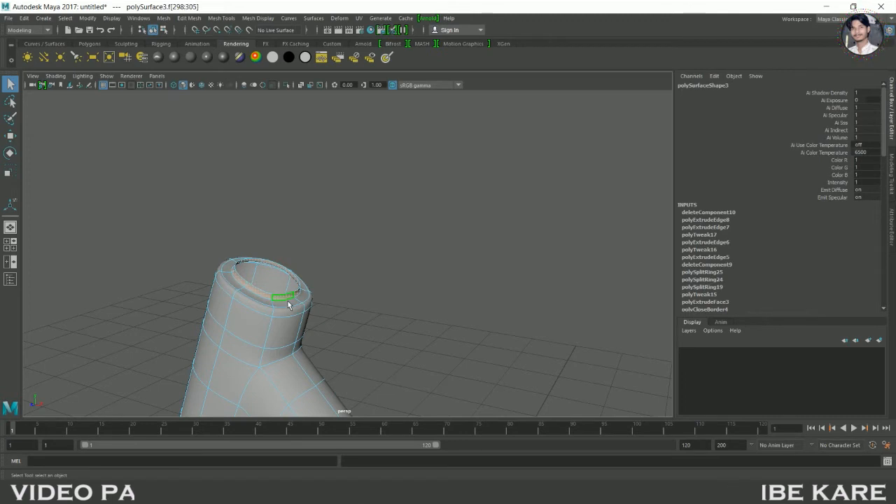
{"action": "key", "text": "Delete"}
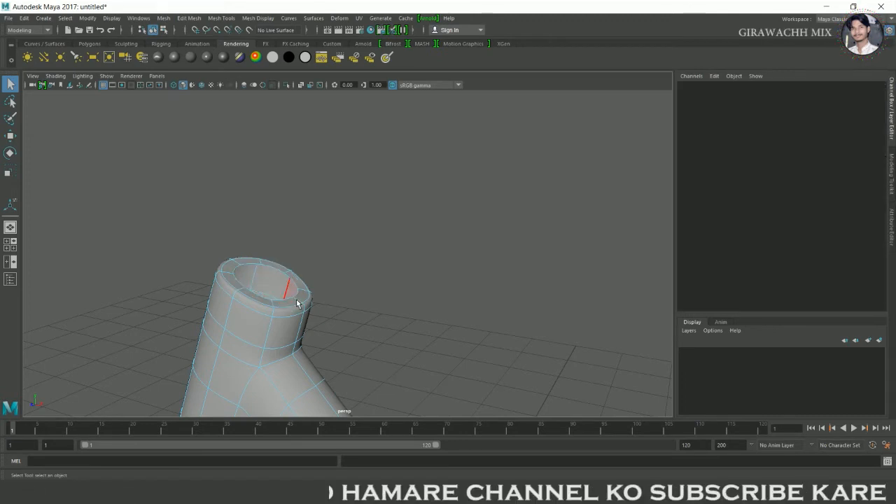
Cap the head tube's open top by applying Fill Hole to its inner border edge.
{"action": "scroll", "coordinate": [296, 302], "scroll_direction": "up", "scroll_amount": 2}
{"action": "right_click", "coordinate": [293, 299]}
{"action": "right_click_drag", "start_coordinate": [293, 299], "coordinate": [293, 201]}
{"action": "left_click", "coordinate": [259, 273]}
{"action": "right_click", "coordinate": [256, 273], "text": "shift"}
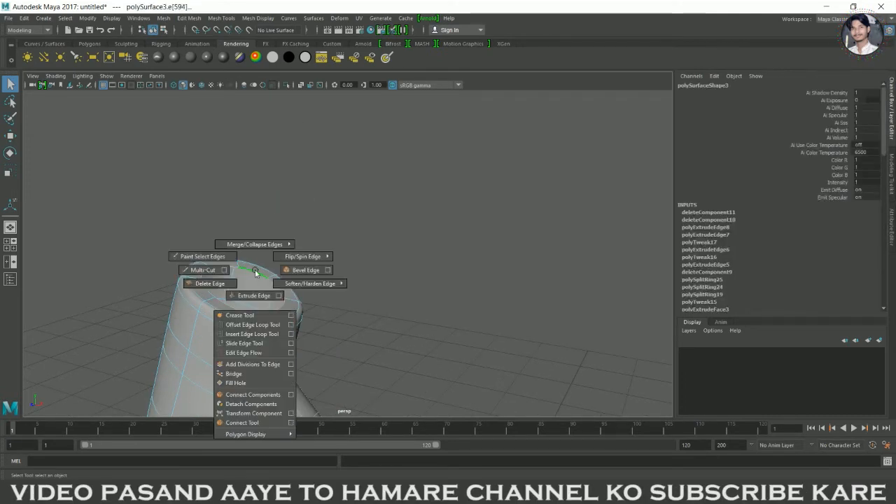
{"action": "left_click", "coordinate": [257, 381]}
Select the cap face on top of the head tube and extrude it upward along the tube's axis.
{"action": "right_click_drag", "start_coordinate": [245, 225], "coordinate": [366, 168]}
{"action": "left_click_drag", "start_coordinate": [368, 236], "coordinate": [394, 254], "text": "alt"}
{"action": "scroll", "coordinate": [393, 250], "scroll_direction": "up", "scroll_amount": 2}
{"action": "middle_click_drag", "start_coordinate": [328, 268], "coordinate": [435, 215], "text": "alt"}
{"action": "right_click_drag", "start_coordinate": [317, 211], "coordinate": [316, 257]}
{"action": "key", "text": "w"}
{"action": "left_click_drag", "start_coordinate": [376, 274], "coordinate": [448, 234], "text": "alt"}
{"action": "right_click_drag", "start_coordinate": [432, 166], "coordinate": [422, 197], "text": "shift"}
{"action": "left_click_drag", "start_coordinate": [434, 120], "coordinate": [488, 73]}
{"action": "left_click_drag", "start_coordinate": [499, 126], "coordinate": [473, 197], "text": "alt"}
Turn off the smooth preview and pull the cap face's extrusion out to a Local Translate Z of 0.8.
{"action": "key", "text": "1"}
{"action": "right_click_drag", "start_coordinate": [474, 198], "coordinate": [540, 168], "text": "alt"}
{"action": "left_click_drag", "start_coordinate": [540, 168], "coordinate": [478, 235], "text": "alt"}
{"action": "left_click_drag", "start_coordinate": [432, 184], "coordinate": [471, 108]}
{"action": "left_click_drag", "start_coordinate": [344, 216], "coordinate": [456, 218], "text": "alt"}
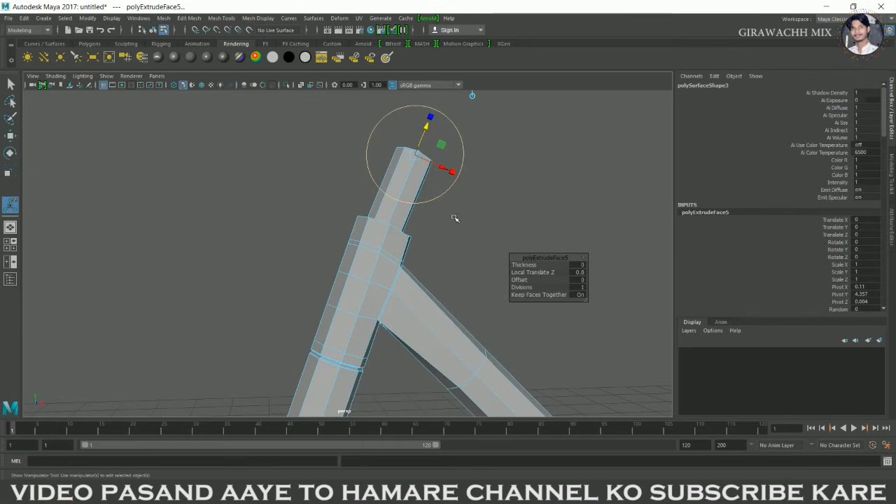
Examine the head tube's extruded upper section in the front view.
{"action": "key", "text": "space"}
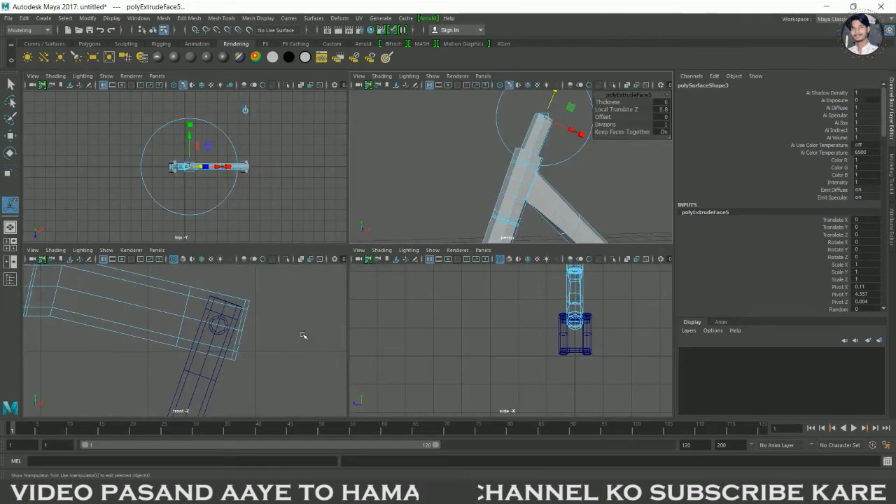
{"action": "key", "text": "space"}
{"action": "scroll", "coordinate": [420, 338], "scroll_direction": "down", "scroll_amount": 10}
{"action": "middle_click_drag", "start_coordinate": [420, 339], "coordinate": [424, 296], "text": "alt"}
{"action": "scroll", "coordinate": [424, 259], "scroll_direction": "up", "scroll_amount": 4}
{"action": "scroll", "coordinate": [425, 259], "scroll_direction": "up", "scroll_amount": 1}
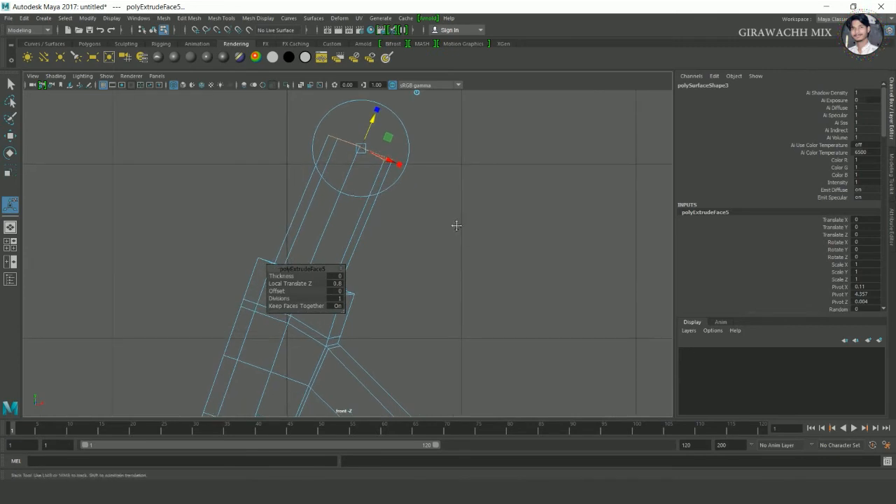